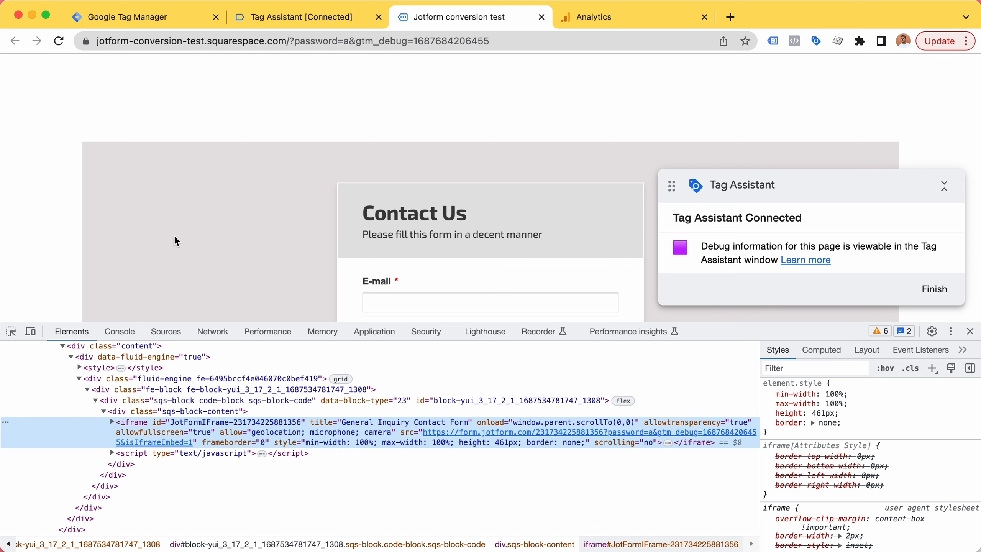
Close the developer tools, then check the fired tags in Tag Assistant and the recent events in Analytics DebugView.
key("super+alt+i")
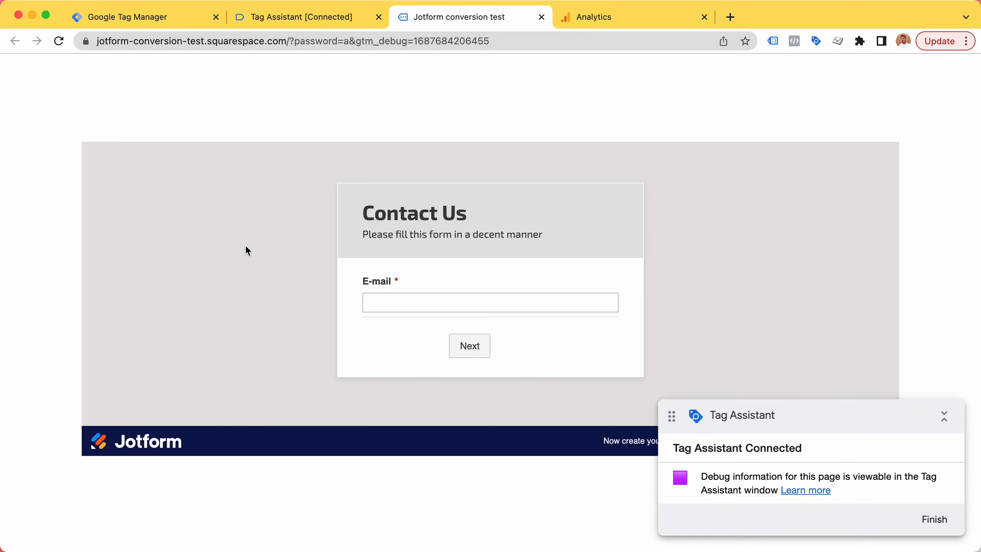
key("super+alt+Left")
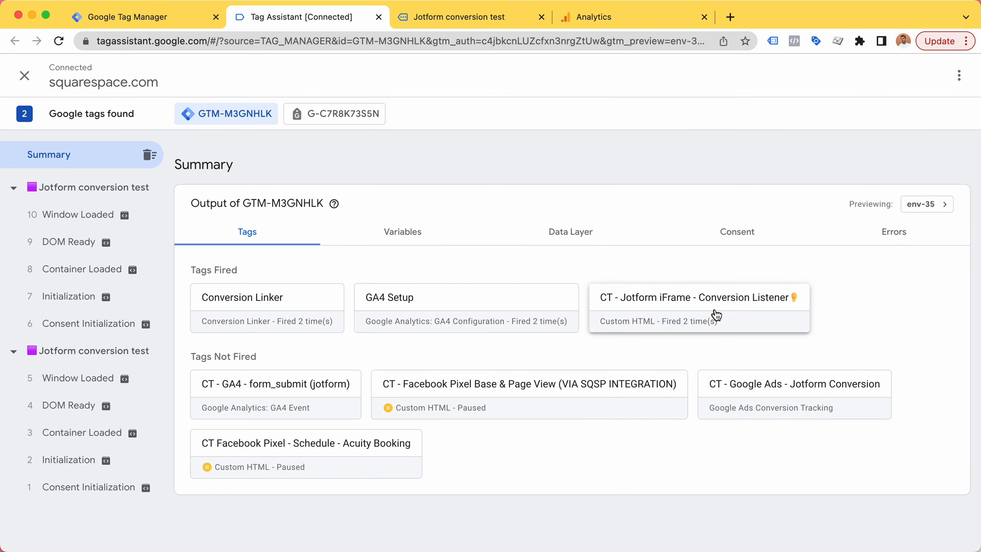
left_click(487, 17)
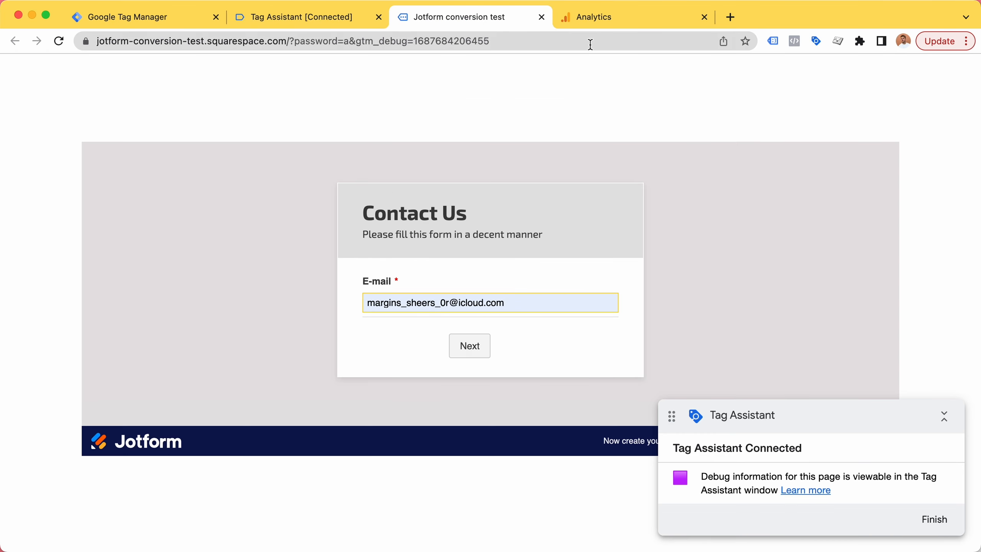
left_click(610, 18)
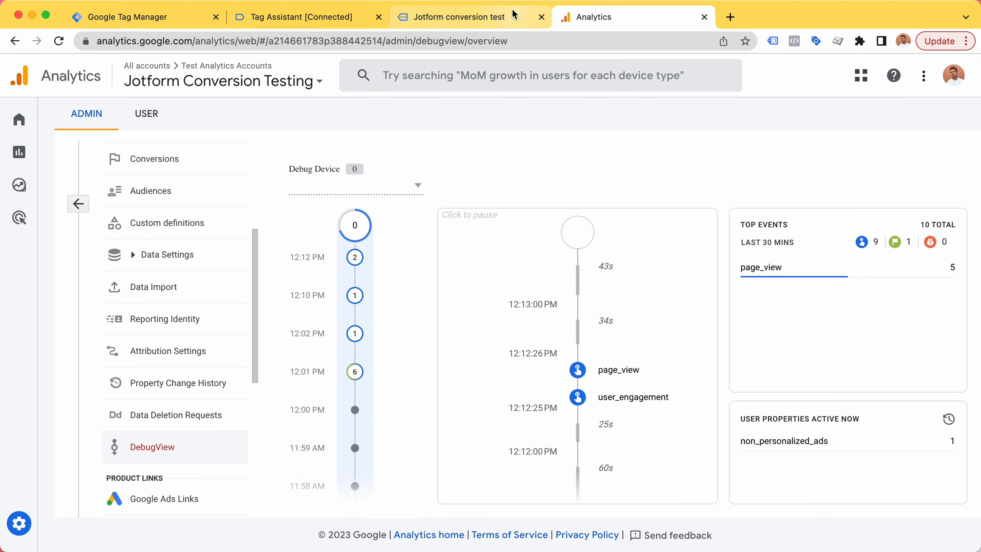
Advance through the embedded iFrame contact form on the test page with an e-mail address filled in, and submit it.
left_click(492, 17)
left_click(479, 348)
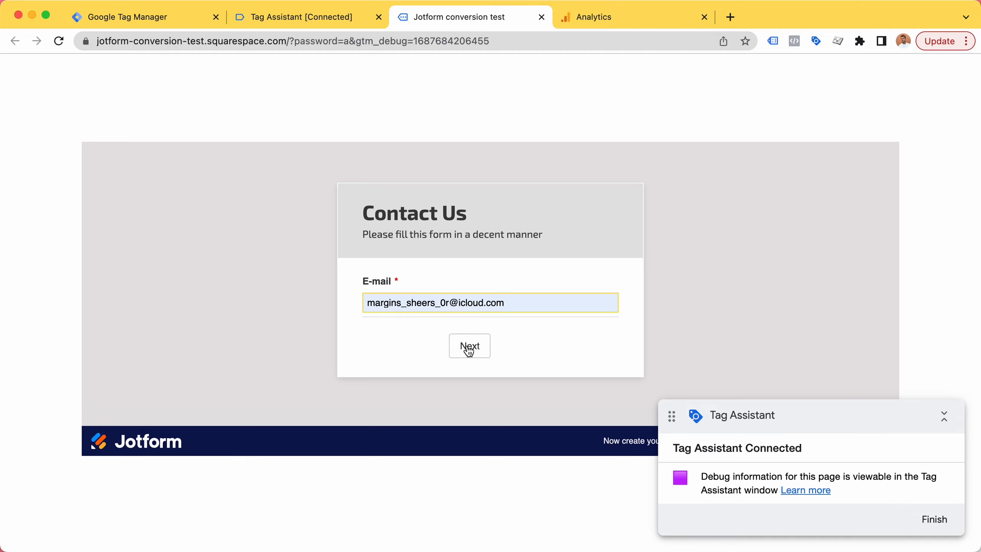
scroll(510, 195, "up", 4)
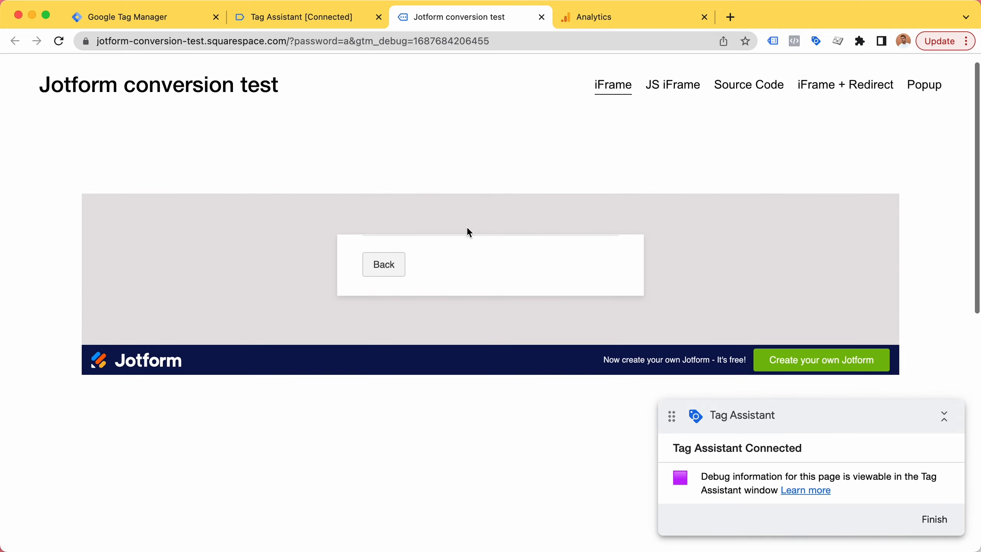
left_click(405, 294)
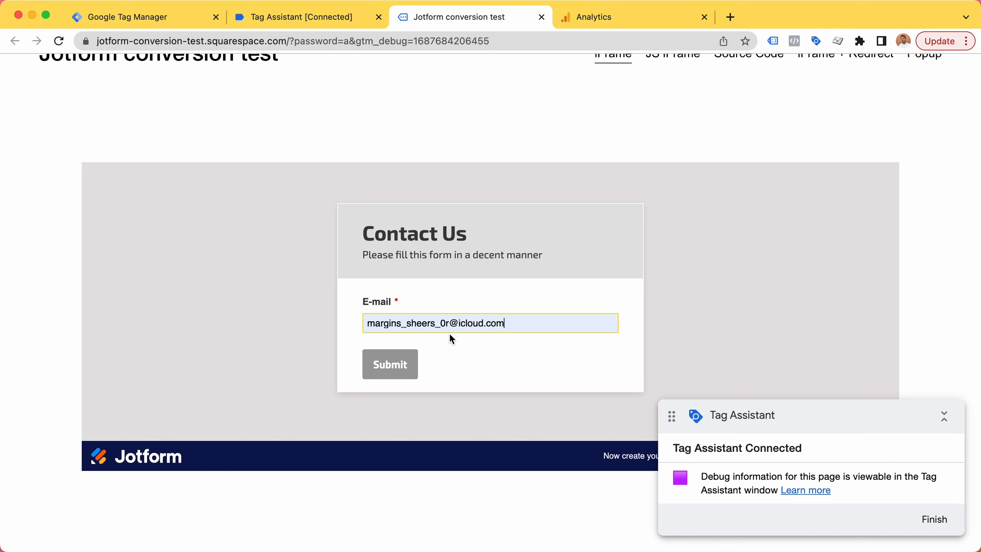
left_click(390, 364)
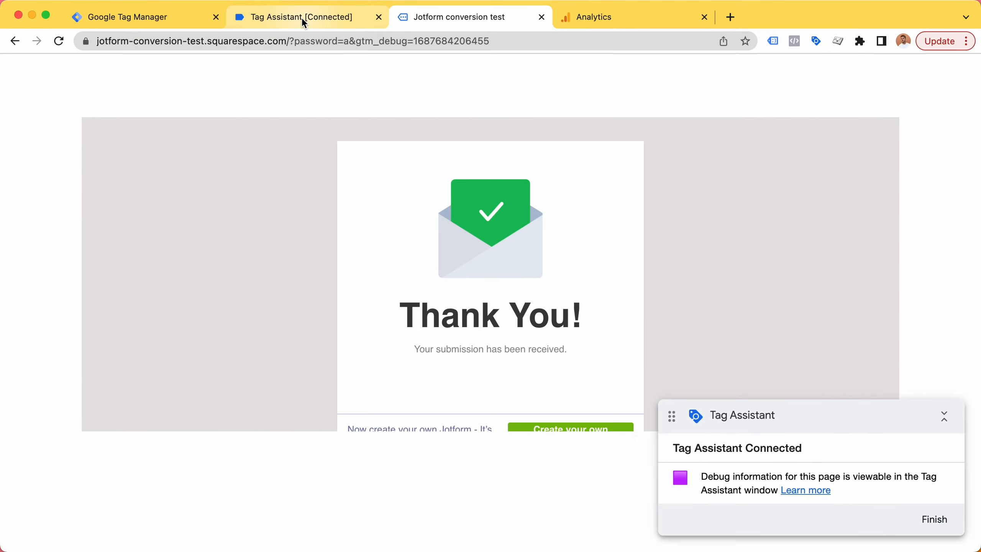
In Tag Assistant, inspect the tags fired by the jotform-submitted event on the latest Jotform conversion test page.
left_click(302, 17)
left_click(127, 201)
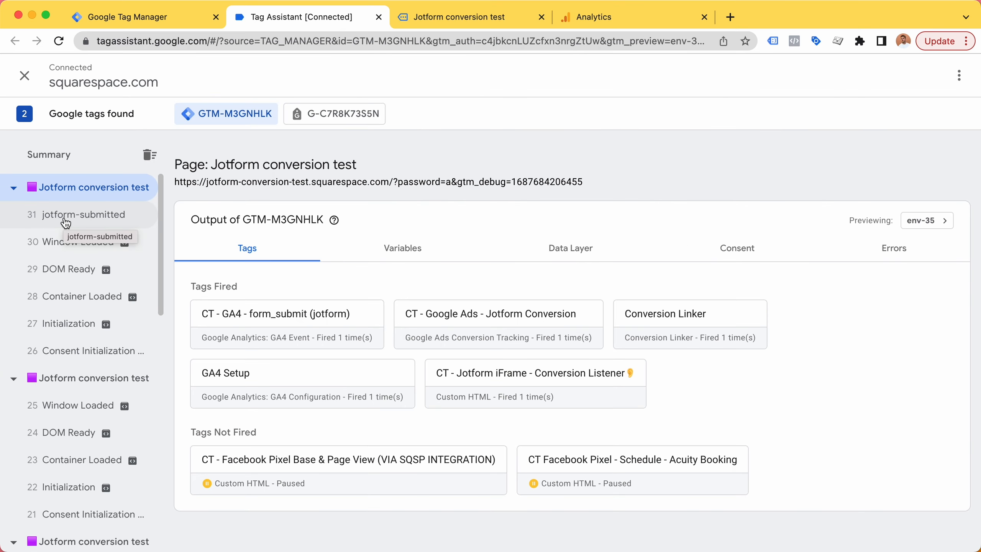
left_click(76, 231)
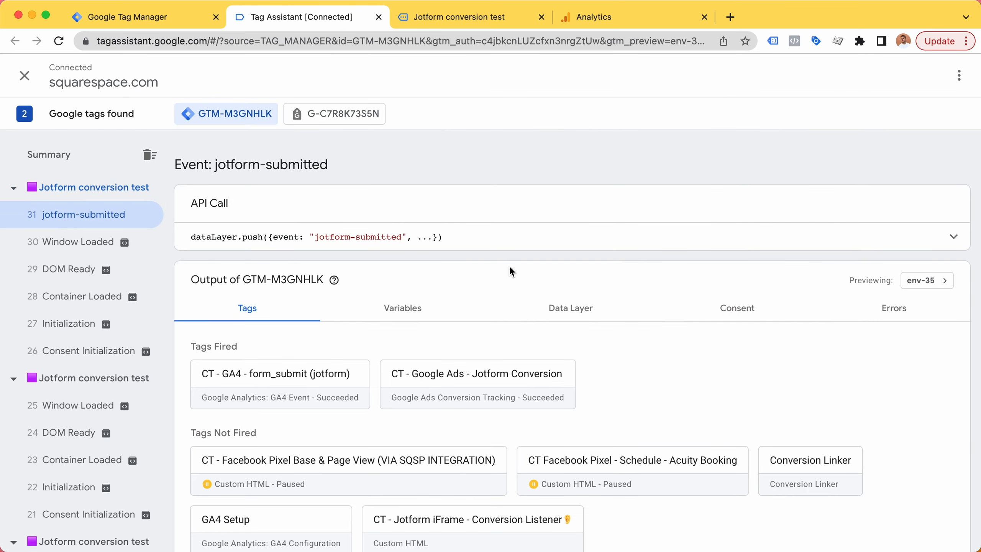
scroll(616, 276, "down", 1)
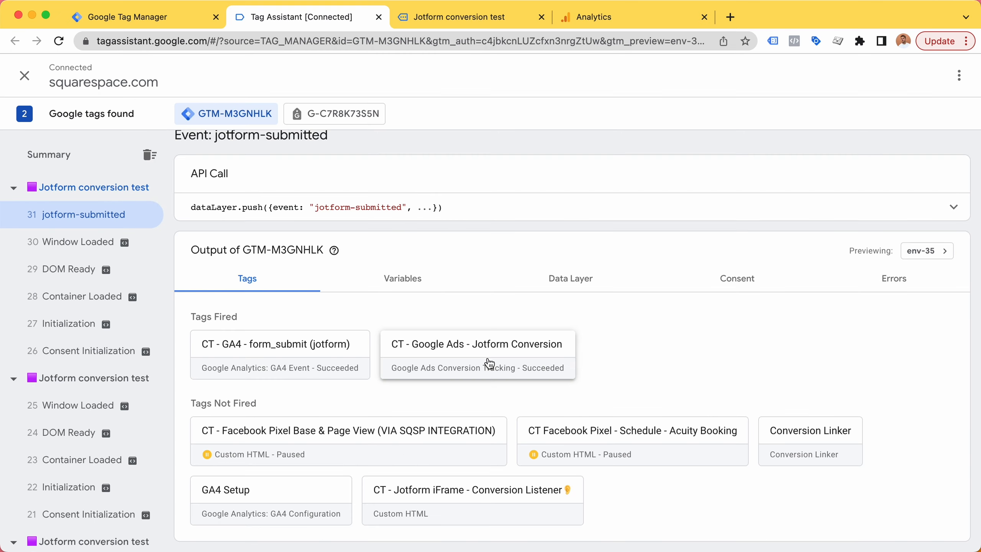
In Analytics DebugView, inspect the jotform_submit event's parameters, expand page_title, and close the event details.
left_click(602, 17)
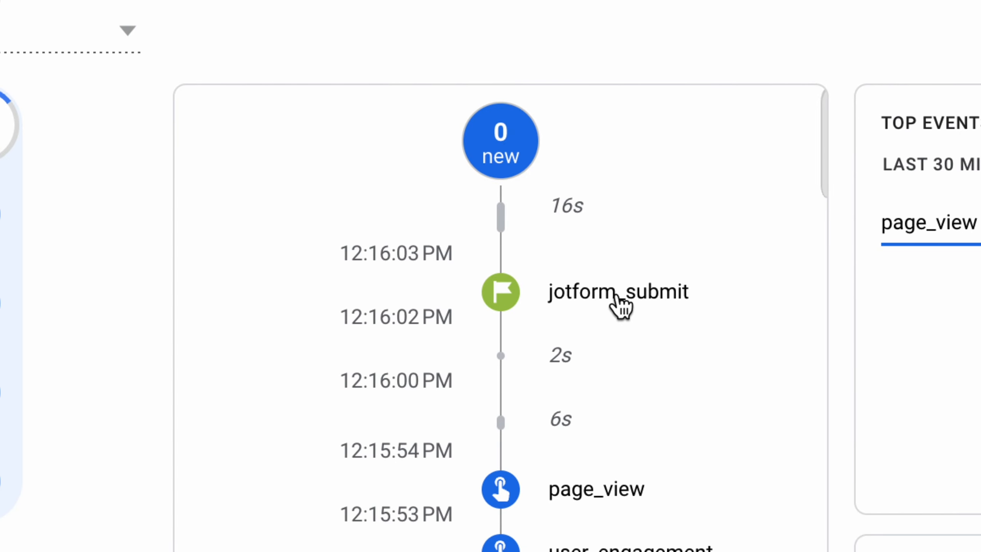
left_click(618, 300)
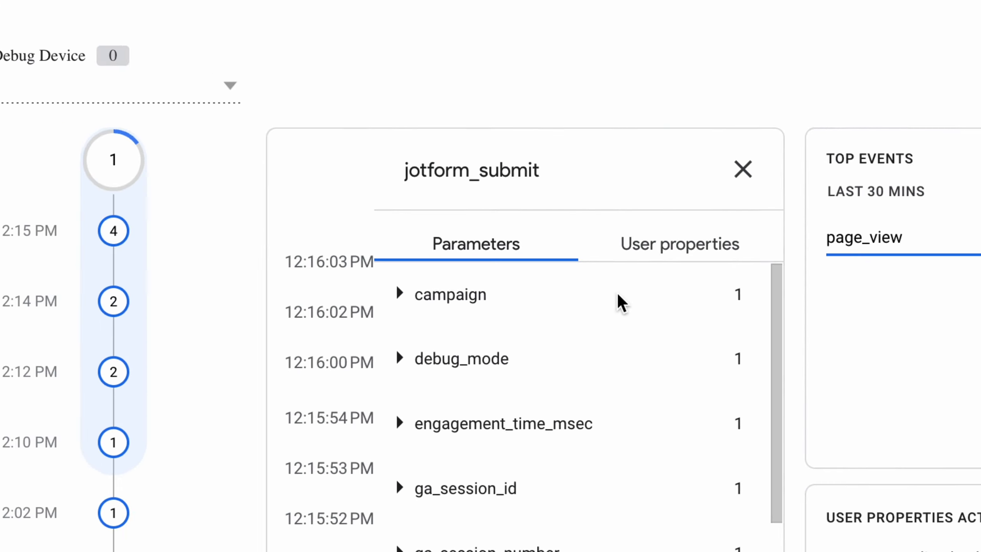
scroll(618, 301, "down", 3)
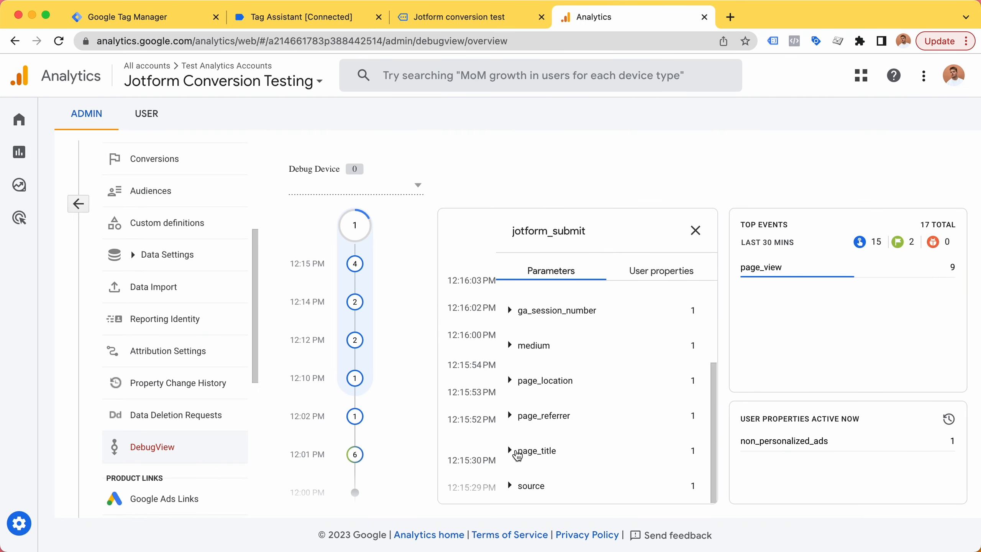
left_click(518, 452)
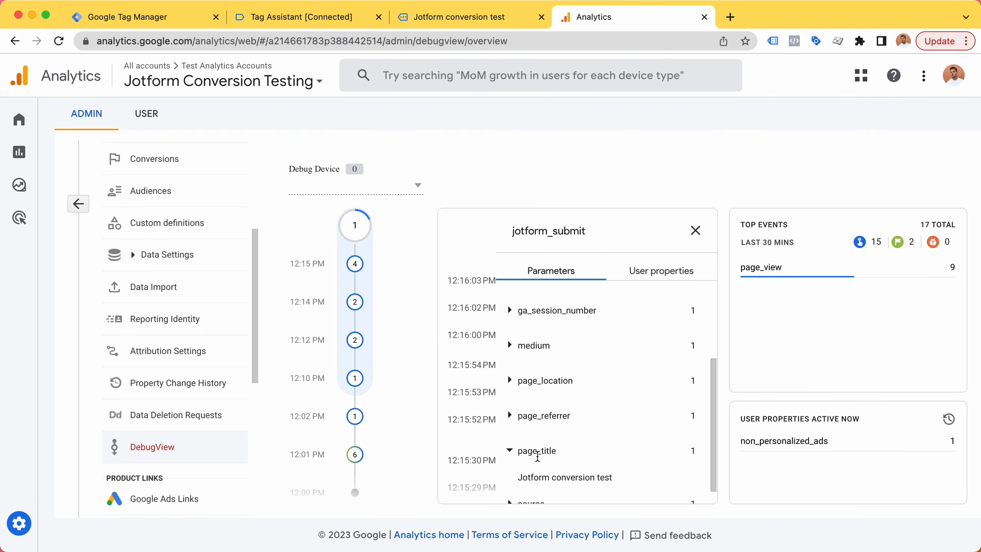
scroll(548, 464, "down", 1)
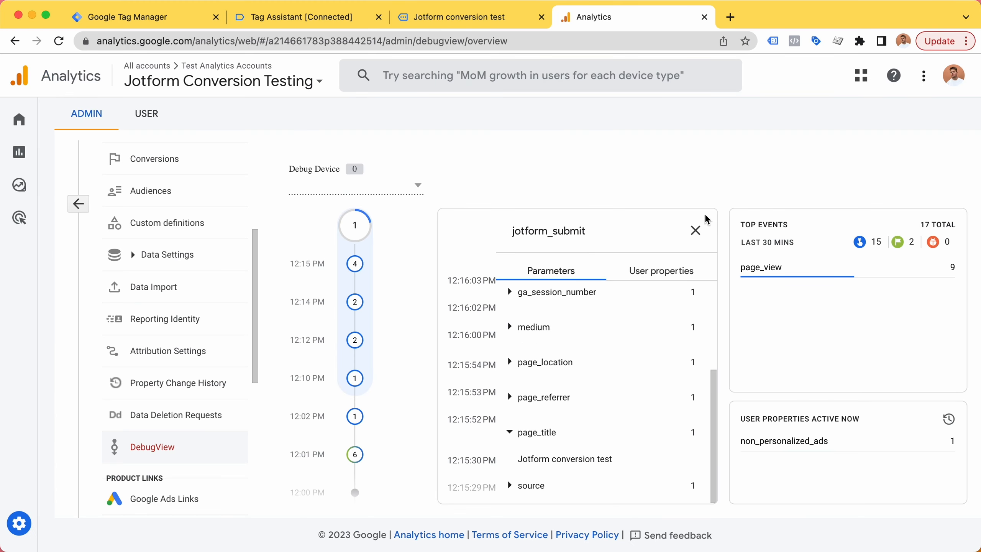
left_click(695, 231)
In Google Tag Manager, review the CT - Jotform iFrame - Conversion Listener and CT - GA4 - form_submit (jotform) tags.
key("super+2")
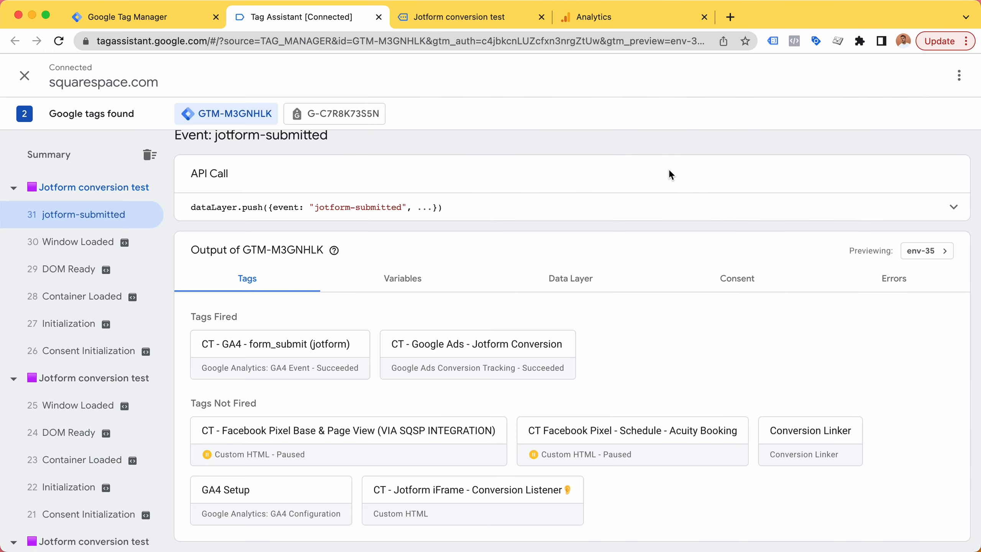
key("super+1")
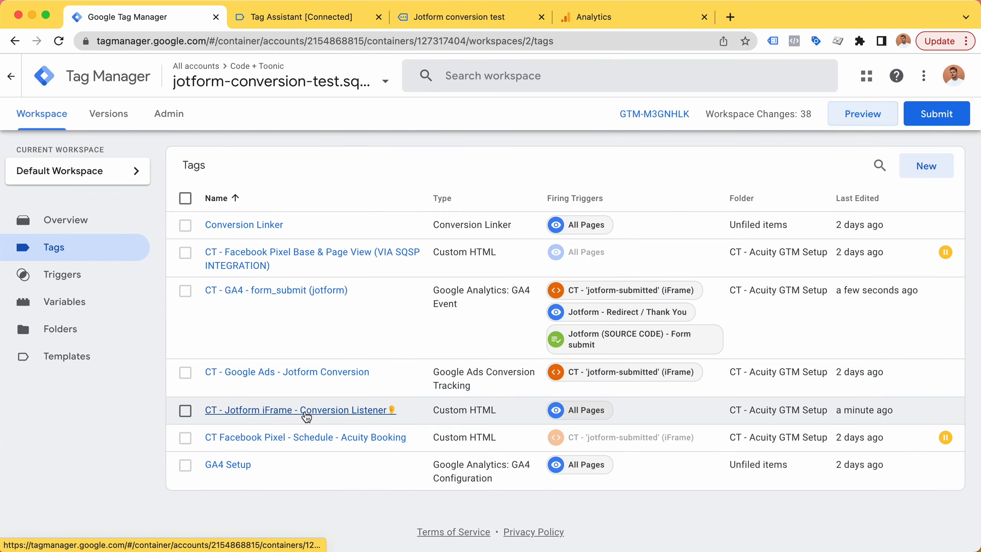
left_click(305, 410)
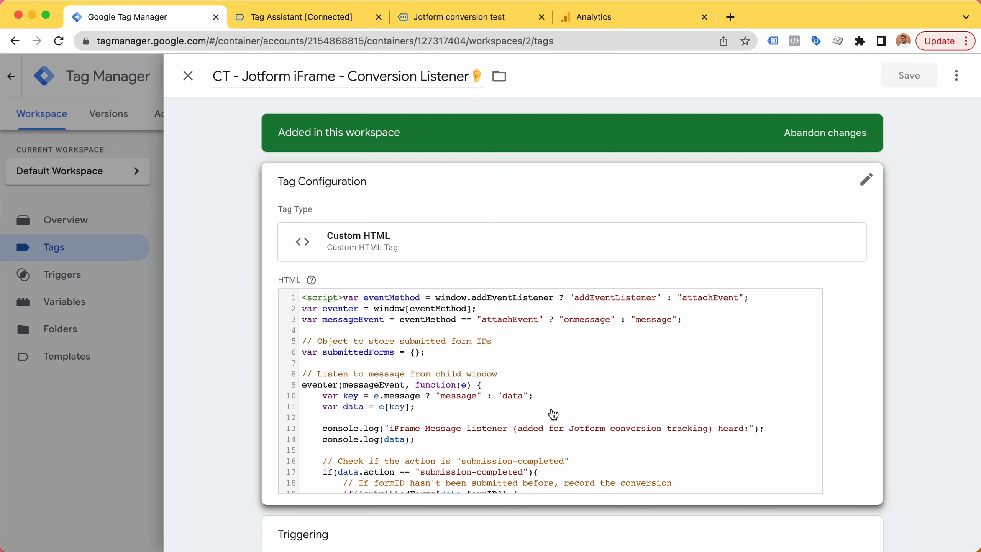
left_click(188, 74)
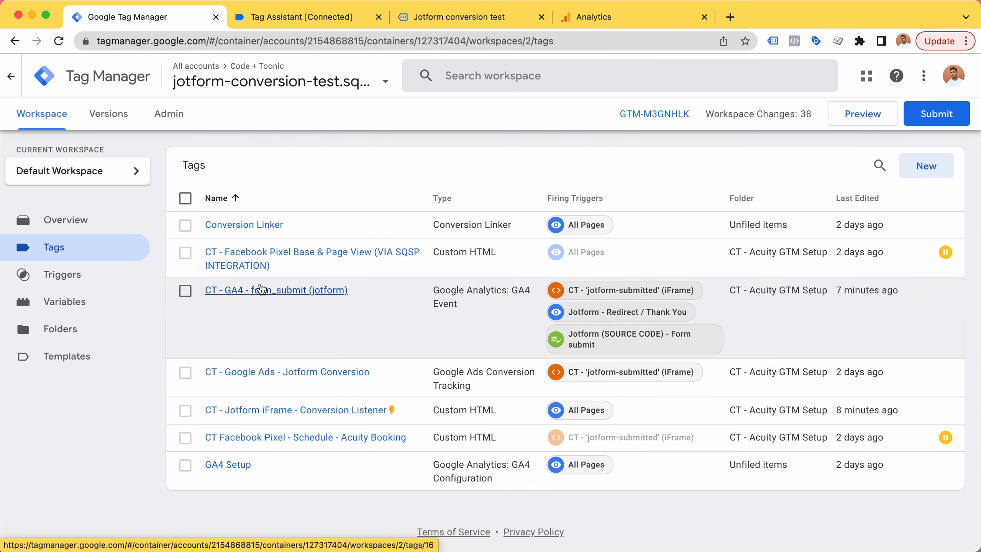
left_click(261, 289)
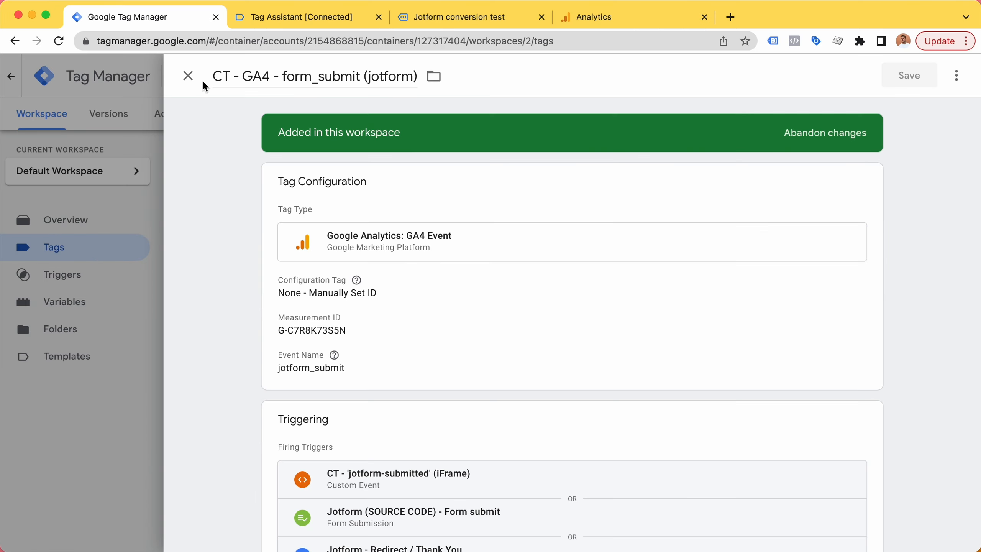
left_click(191, 80)
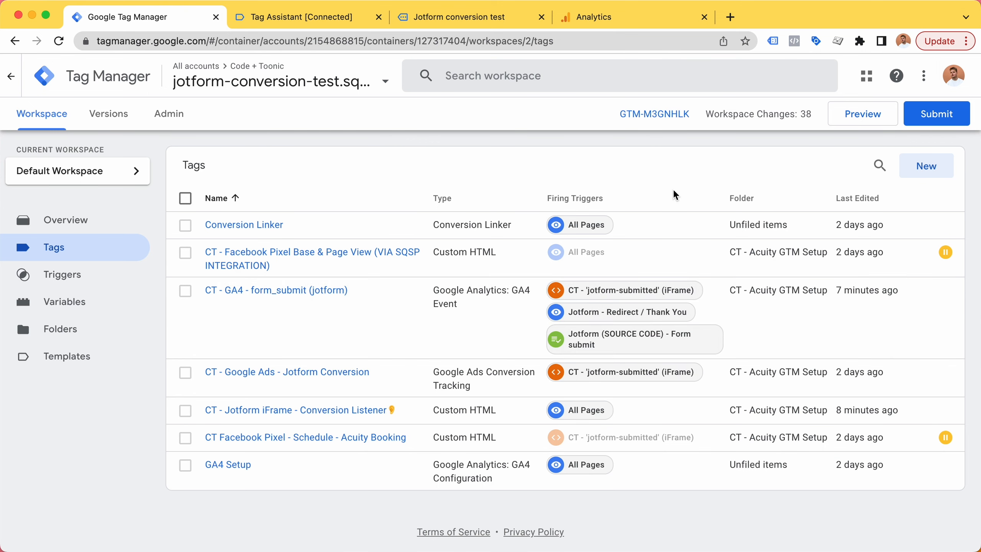
Switch to the Jotform form builder and review the Contact form's embed options and JavaScript embed snippet.
key("super+grave")
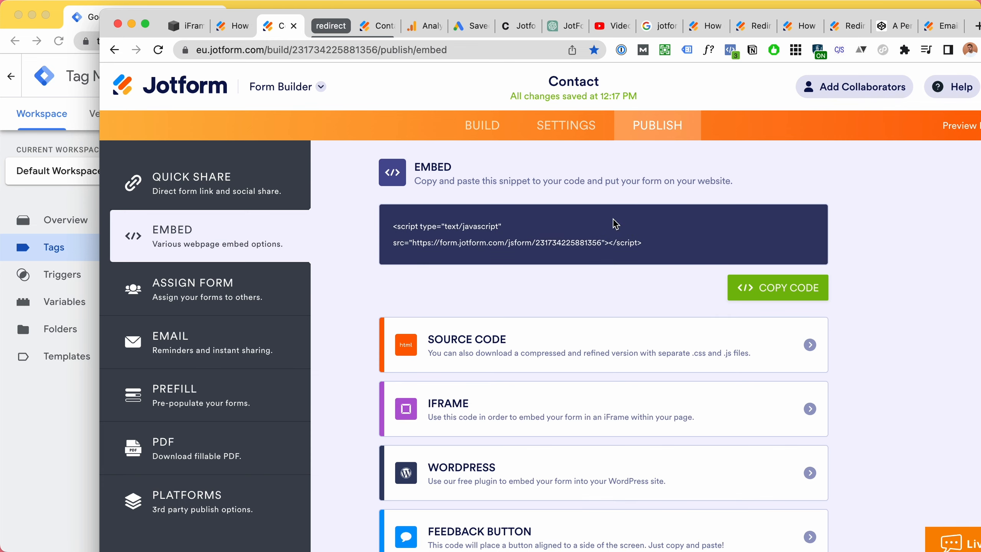
scroll(515, 230, "down", 3)
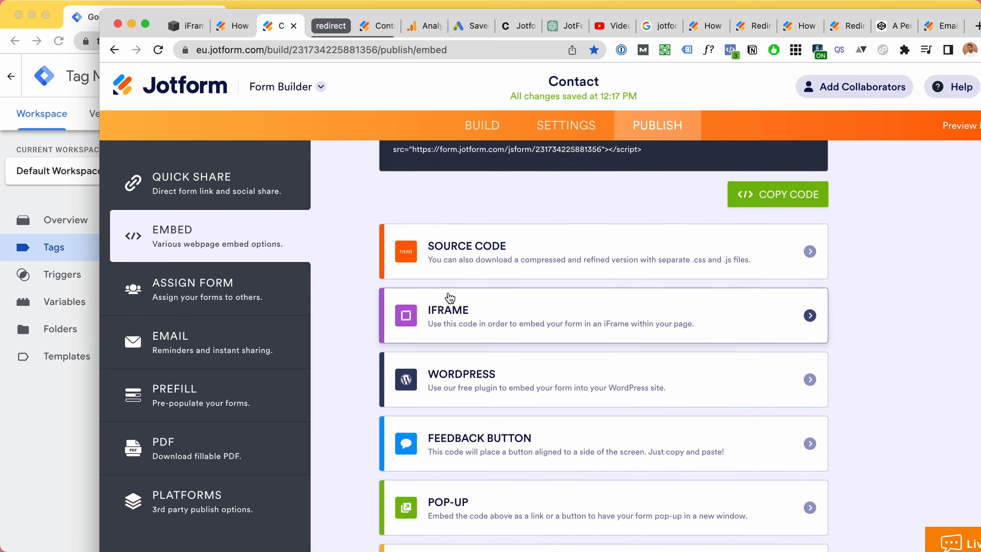
scroll(450, 251, "up", 3)
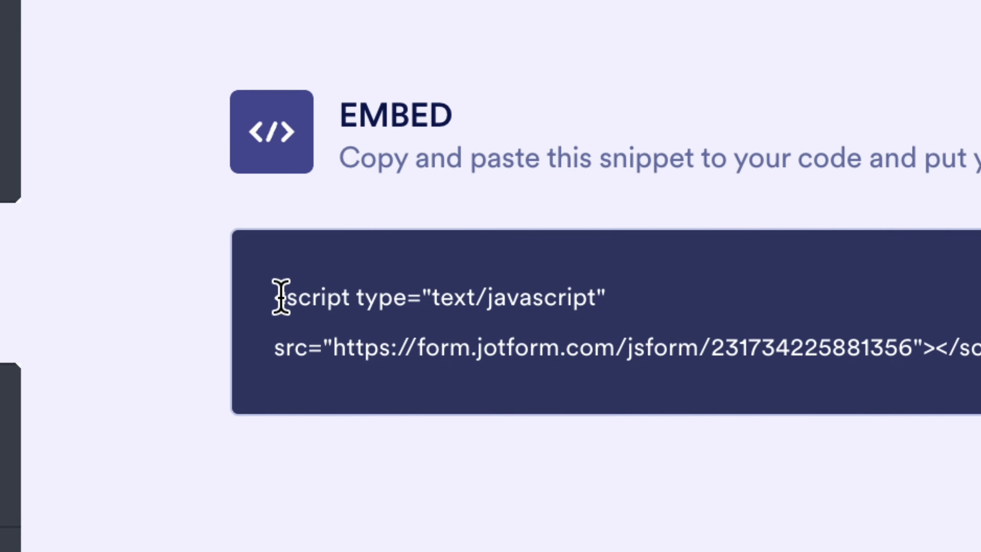
left_click(462, 346)
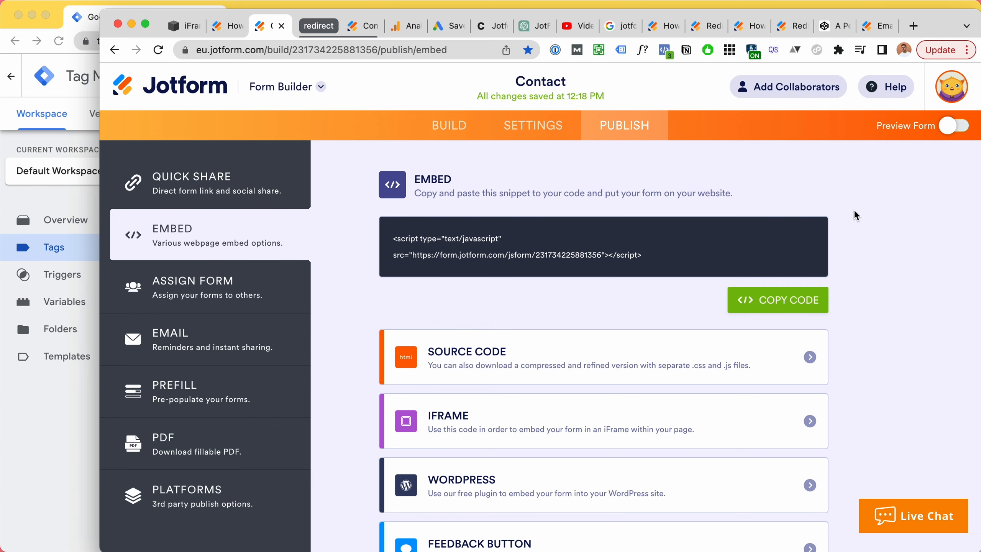
Open the Source Code embed option for the Contact form and copy its code.
scroll(657, 340, "down", 2)
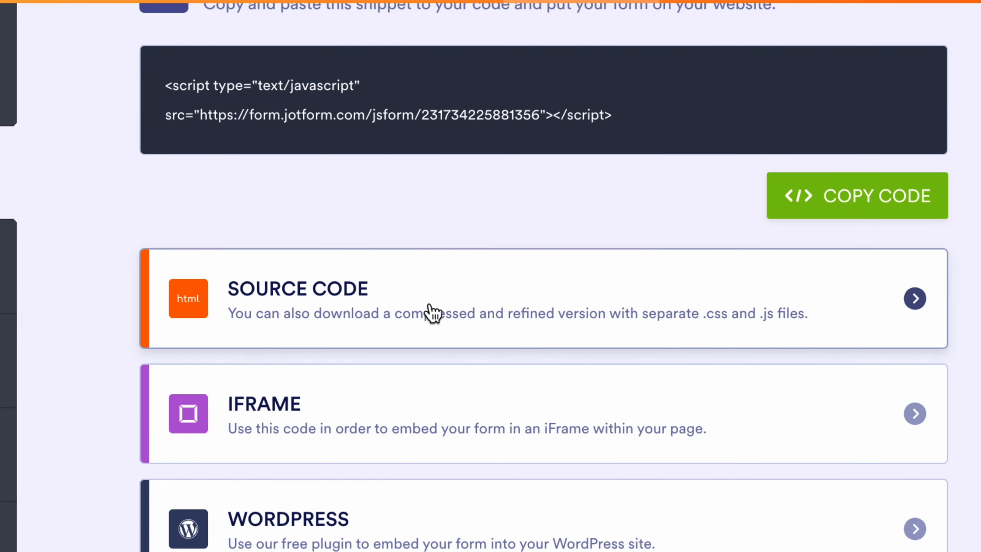
left_click(432, 313)
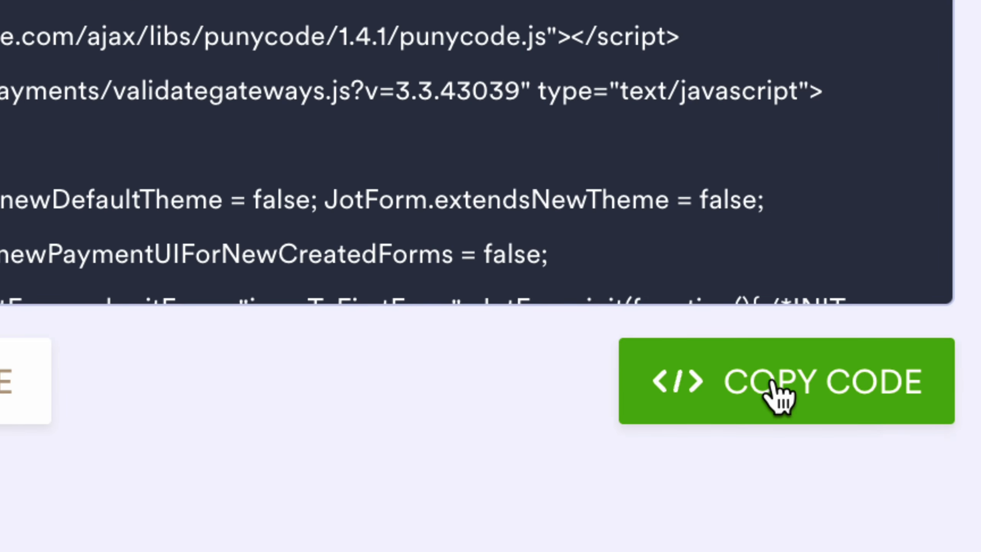
left_click(774, 384)
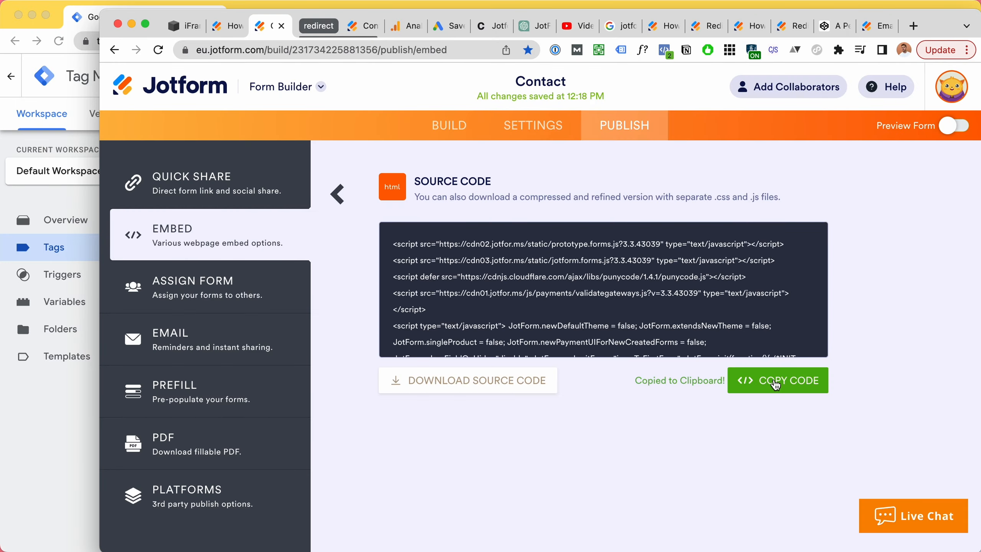
Compare Jotform's source code with the code block on the Squarespace Source Code page, then close the block and exit page editing.
key("super+1")
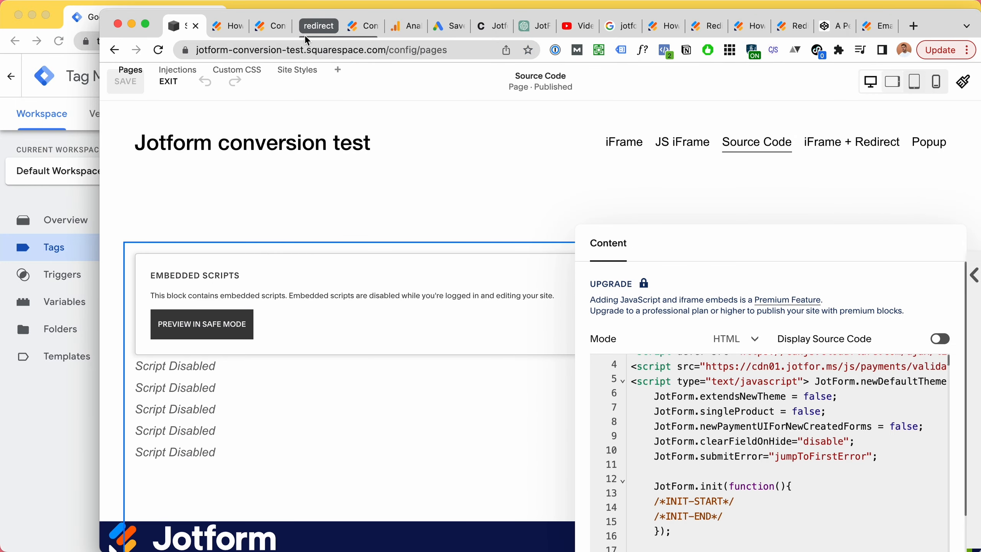
left_click(278, 29)
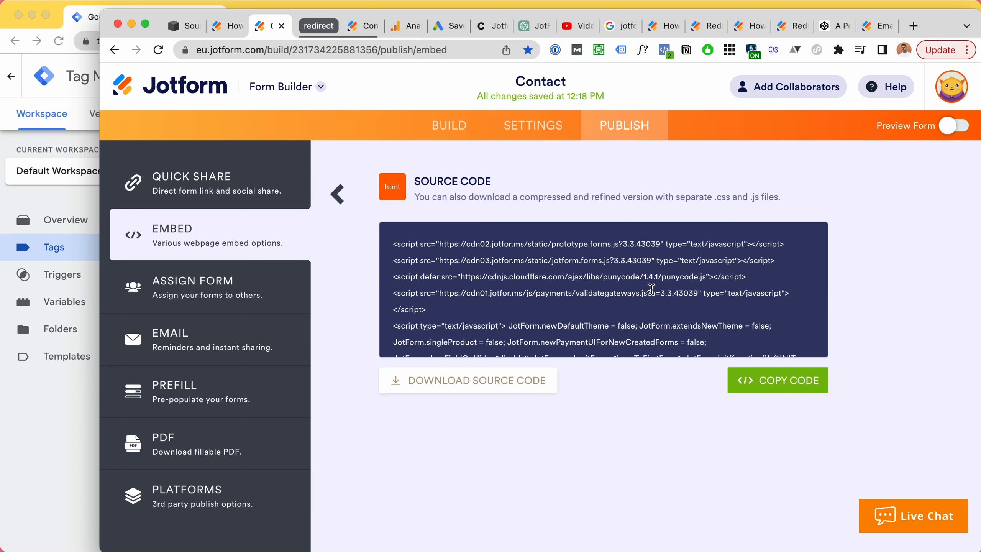
key("super+1")
scroll(818, 445, "down", 3)
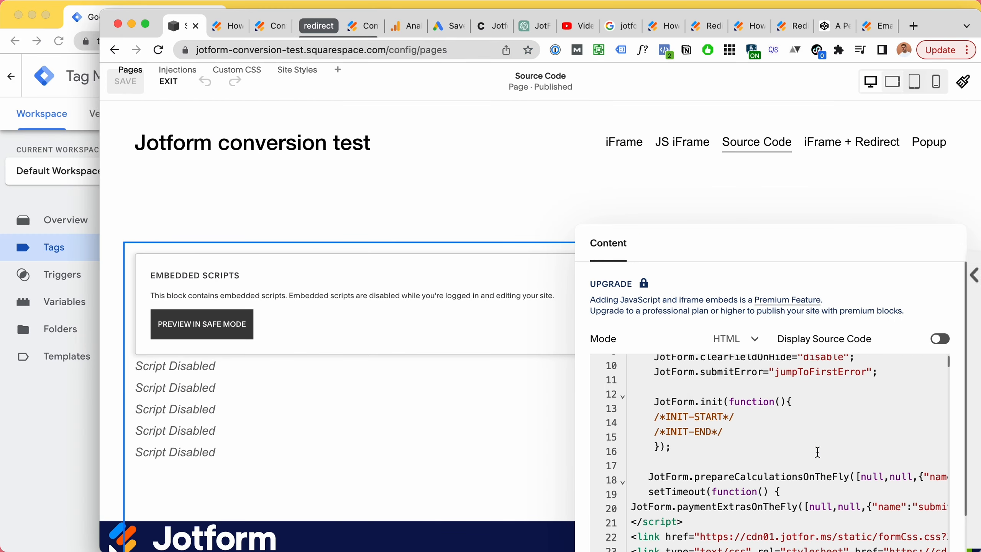
left_click(569, 204)
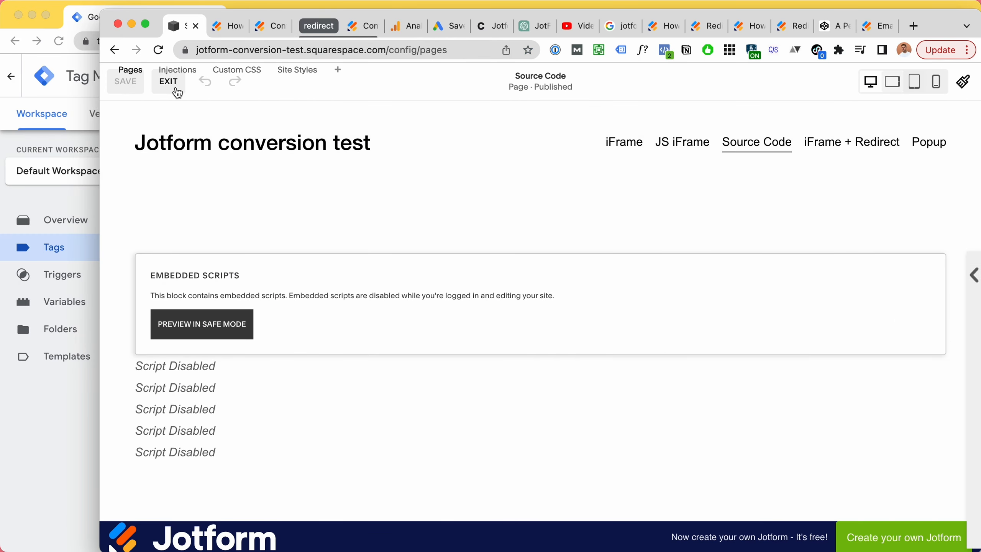
left_click(169, 82)
View the Jotform source code embed in the untitled CodePen pen and dismiss the header-removal pop-up.
scroll(747, 368, "down", 3)
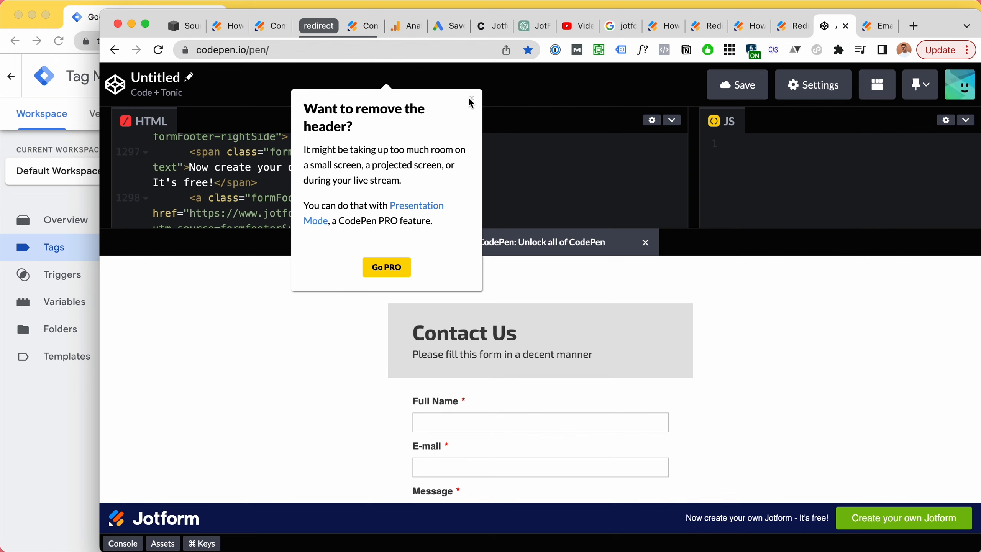
left_click(471, 99)
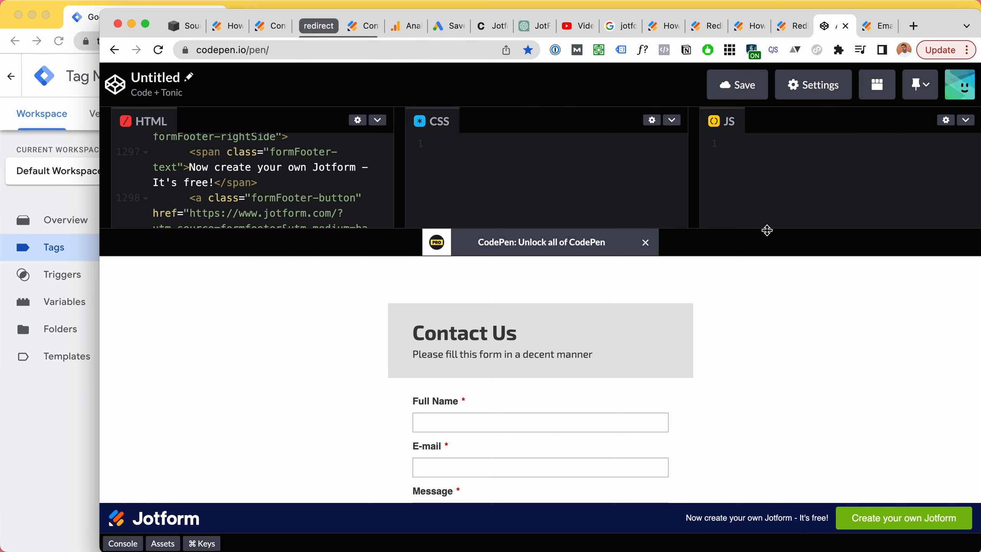
Enlarge the CodePen preview, look over the rendered Contact Us form from heading to submit button, and return to the Squarespace Source Code page.
left_click_drag(766, 226, 768, 203)
scroll(609, 340, "down", 5)
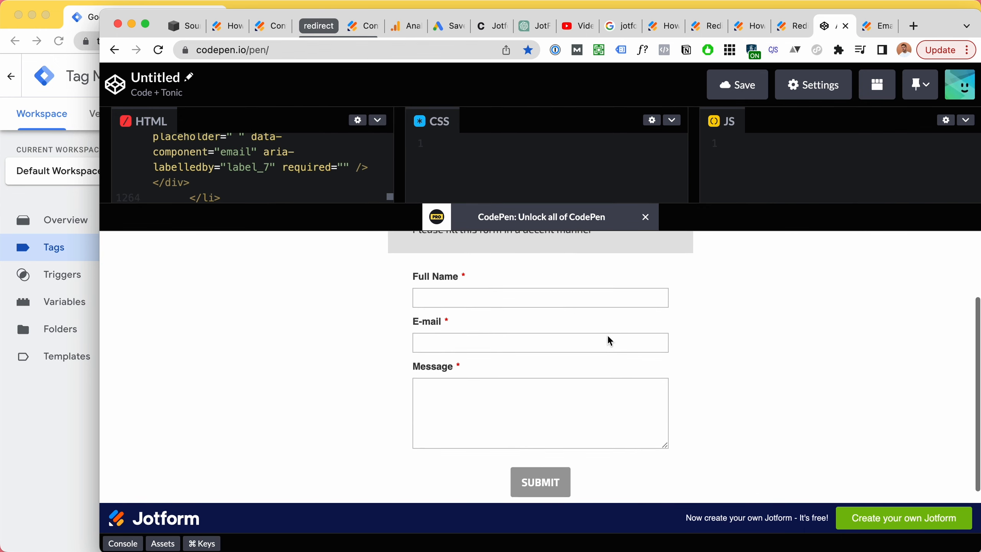
scroll(608, 337, "up", 2)
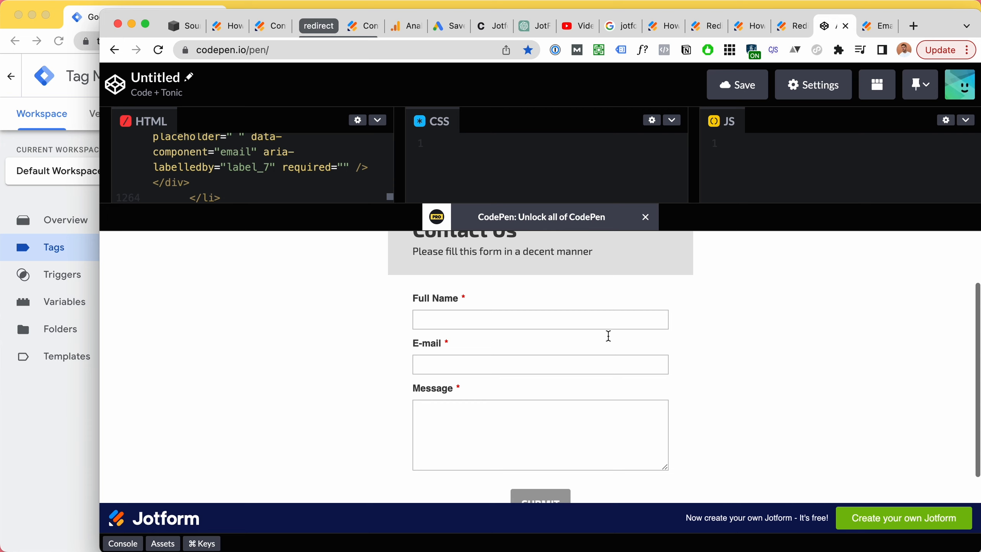
scroll(608, 335, "up", 1)
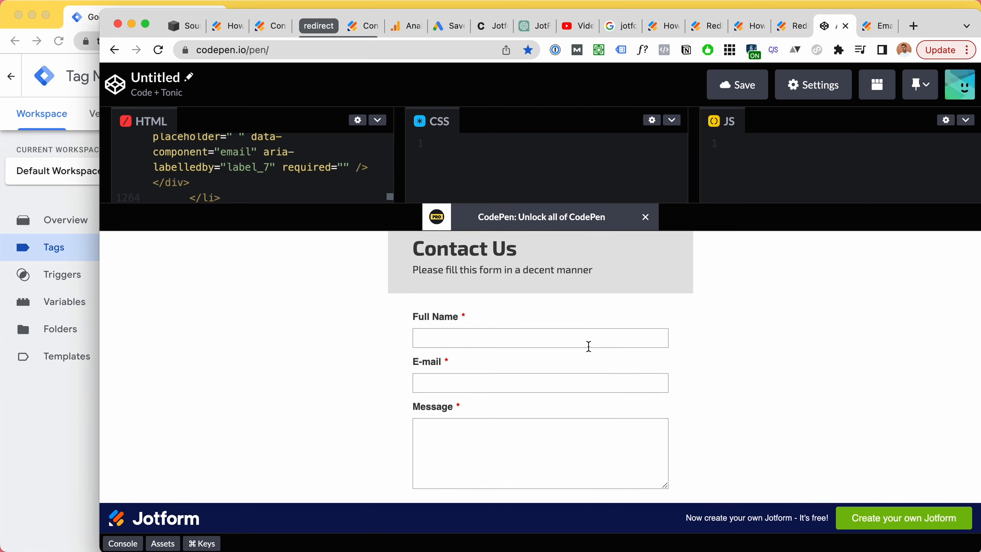
scroll(602, 343, "down", 1)
scroll(541, 386, "down", 3)
scroll(522, 390, "up", 3)
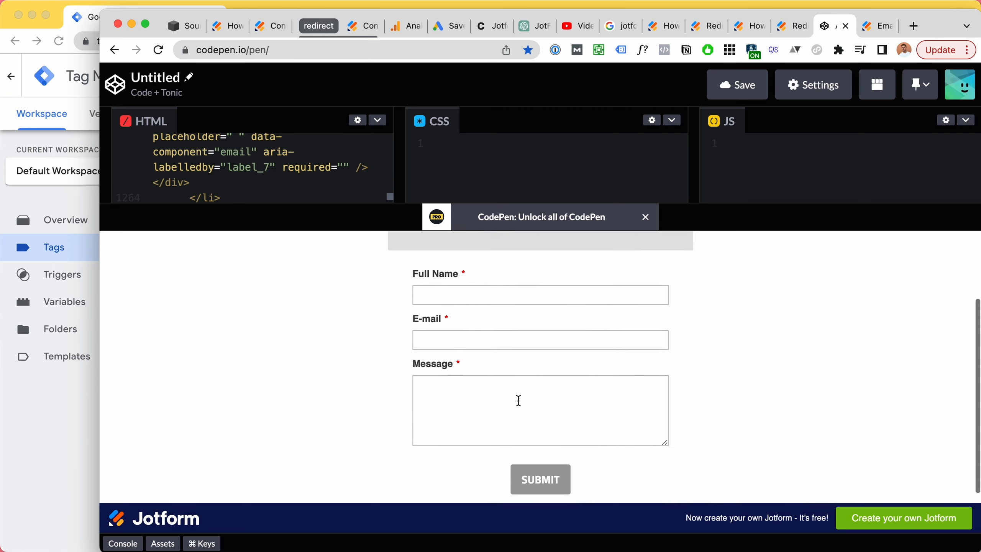
scroll(522, 385, "up", 3)
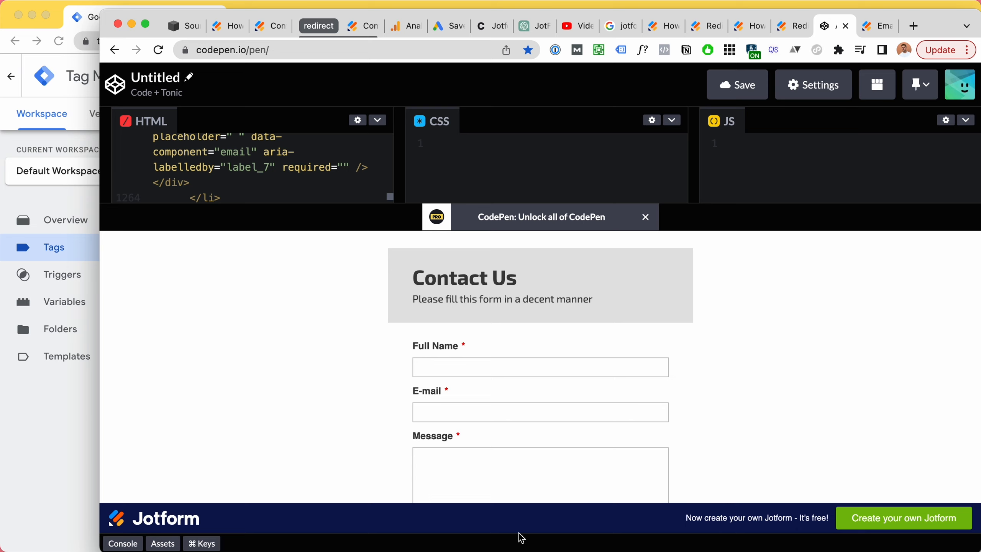
scroll(449, 337, "down", 1)
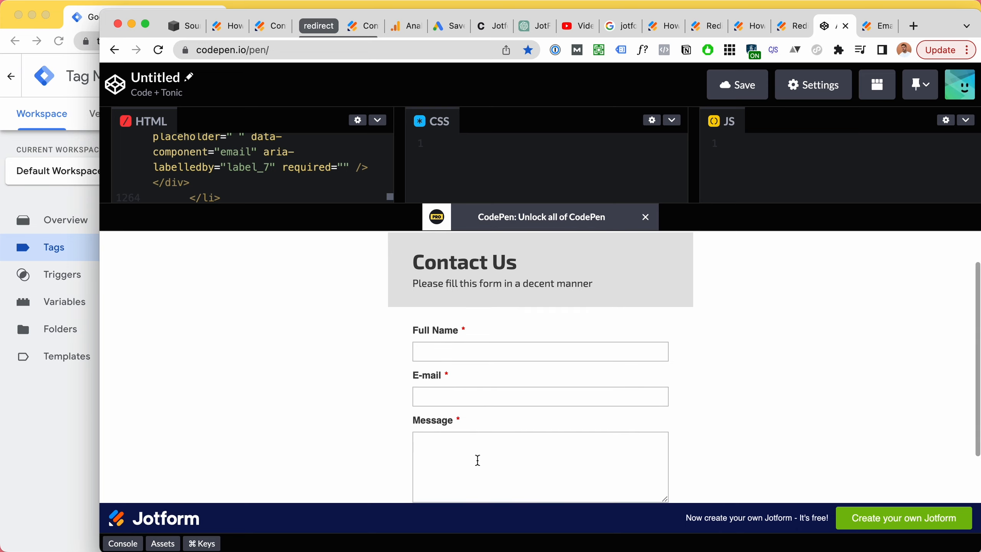
scroll(446, 433, "down", 2)
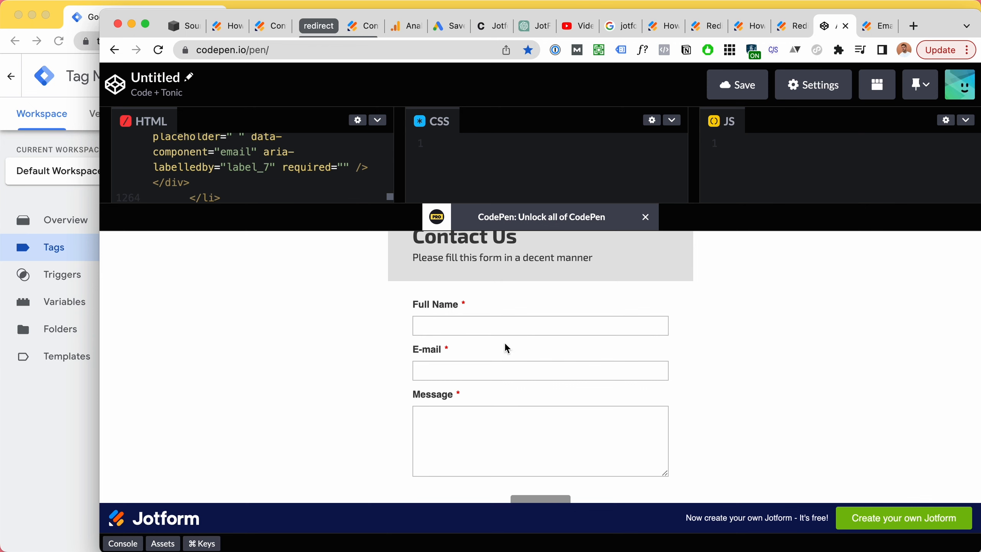
left_click(185, 26)
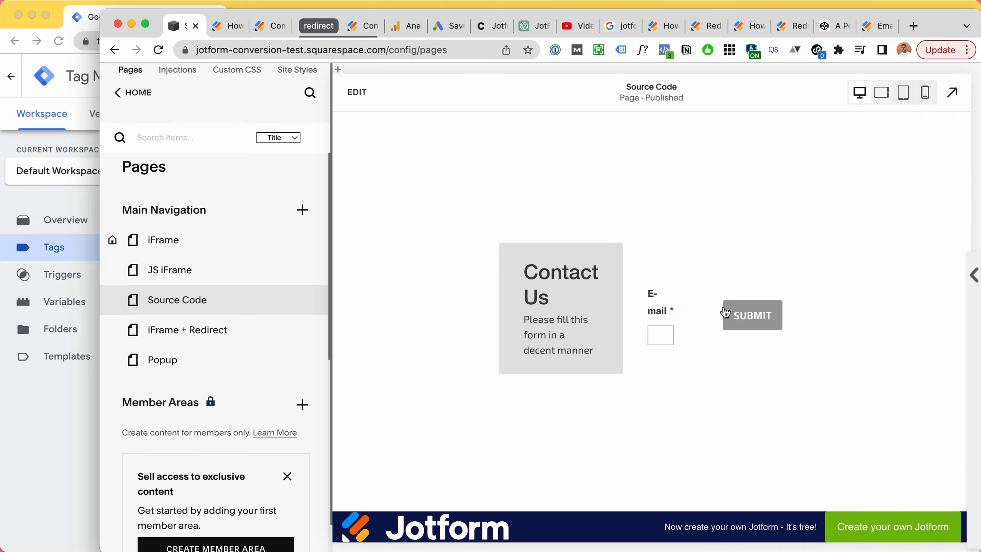
Switch to Google Tag Manager and search the configurable built-in variables for "form" to check which form variables are enabled.
left_click(90, 460)
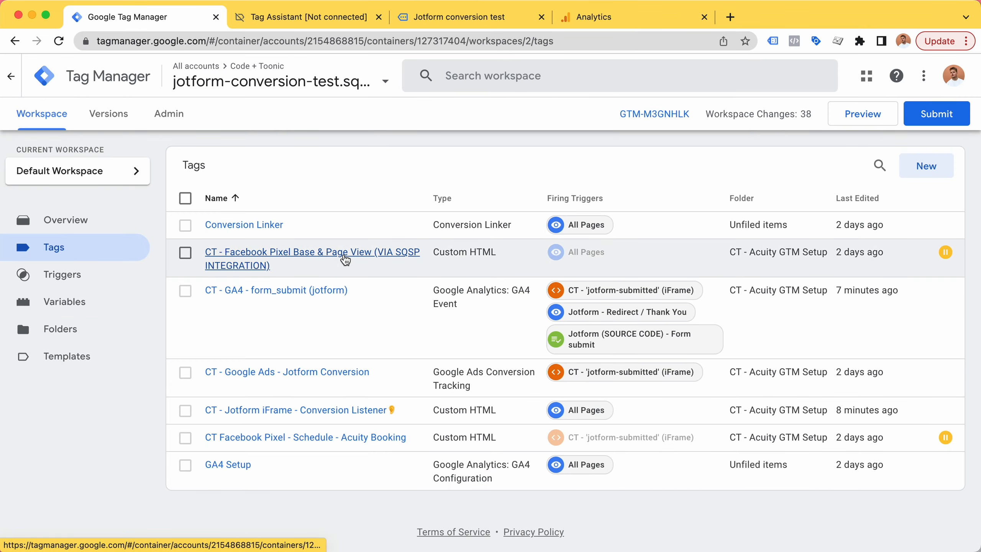
left_click(94, 299)
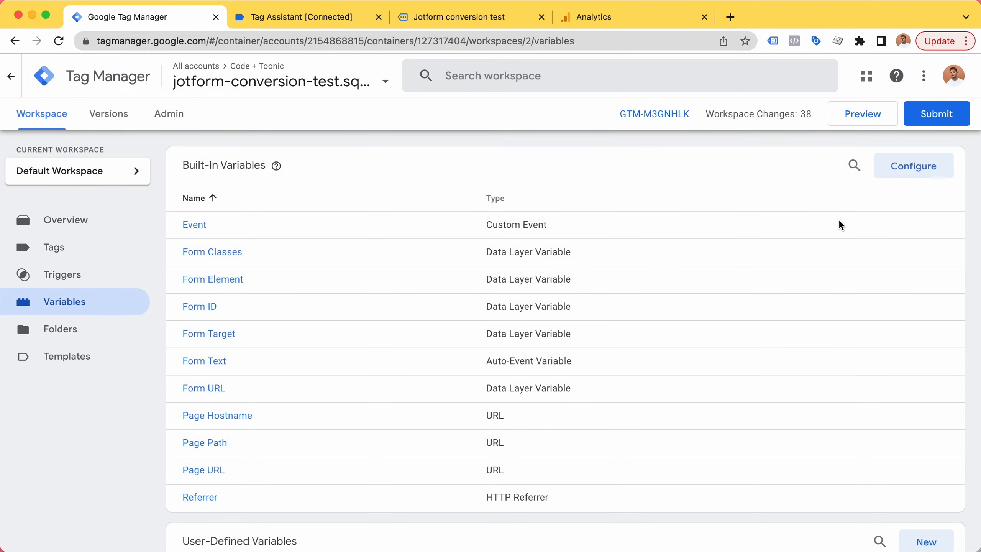
left_click(904, 173)
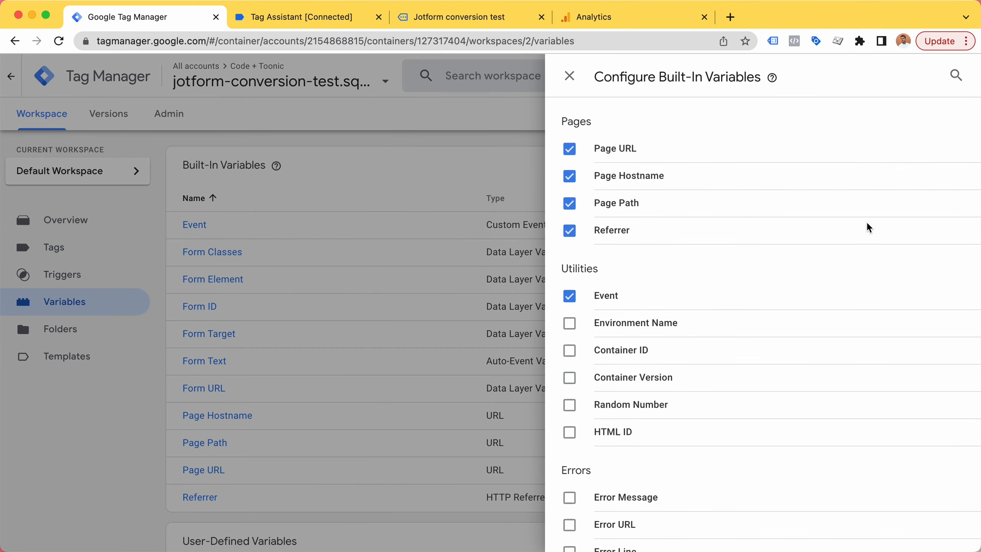
scroll(762, 278, "down", 1)
left_click(956, 74)
type("form")
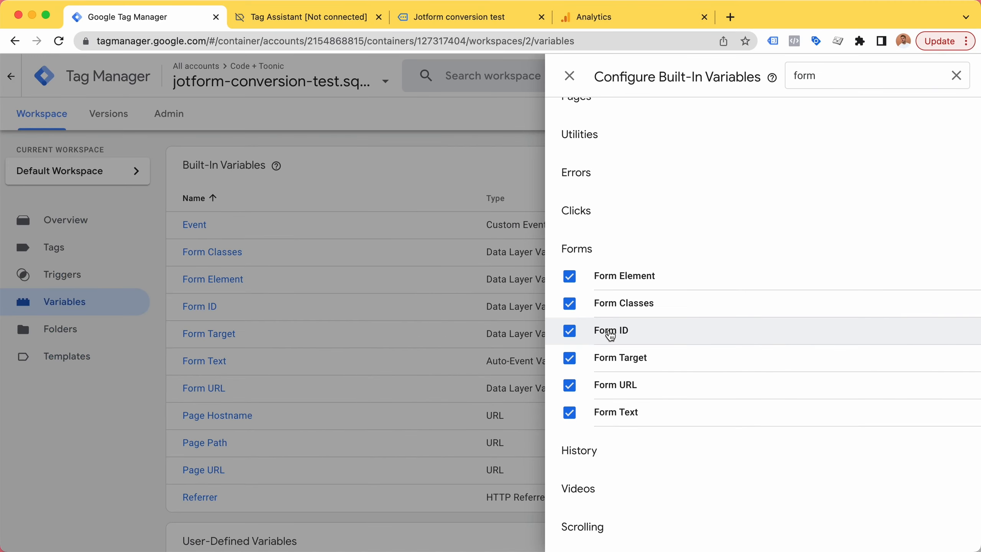
Switch to the Squarespace Source Code page and inspect the embedded Contact Us form's HTML to locate the form element's ID.
key("super+grave")
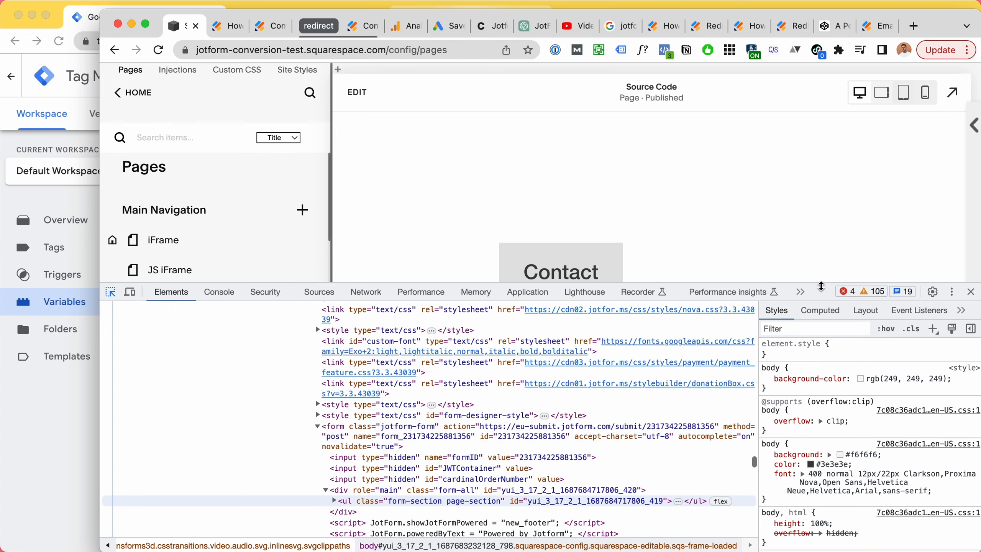
left_click_drag(821, 286, 823, 409)
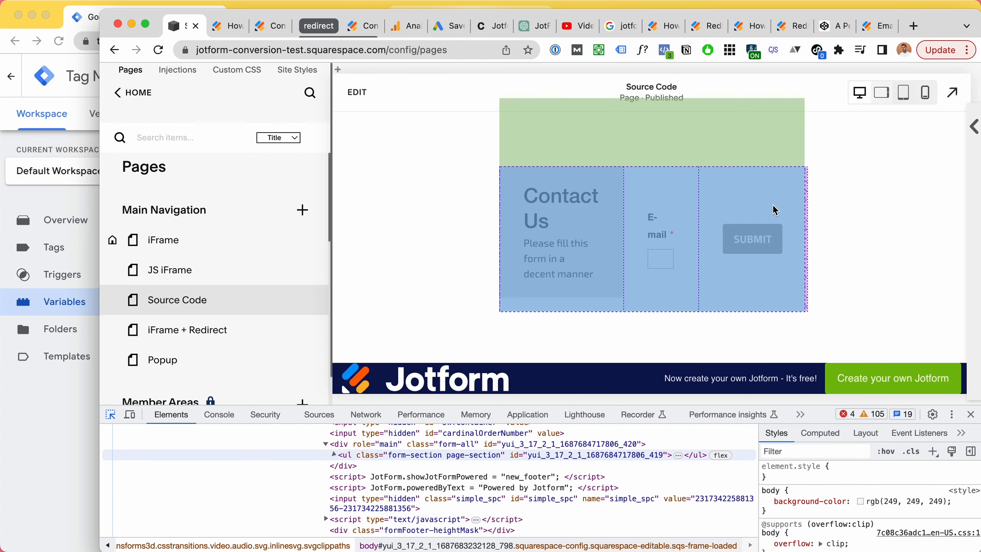
left_click(775, 211)
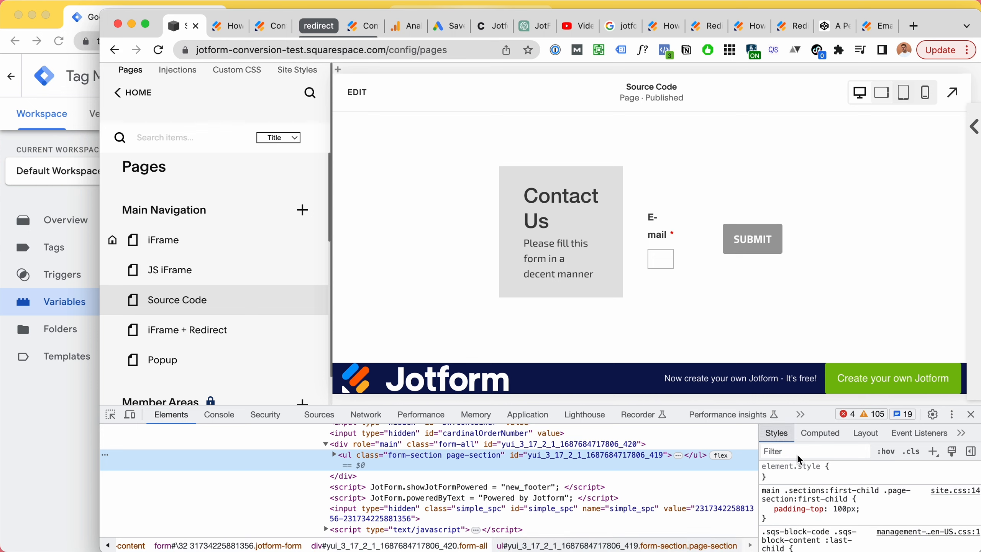
left_click_drag(526, 405, 525, 362)
scroll(526, 476, "up", 10)
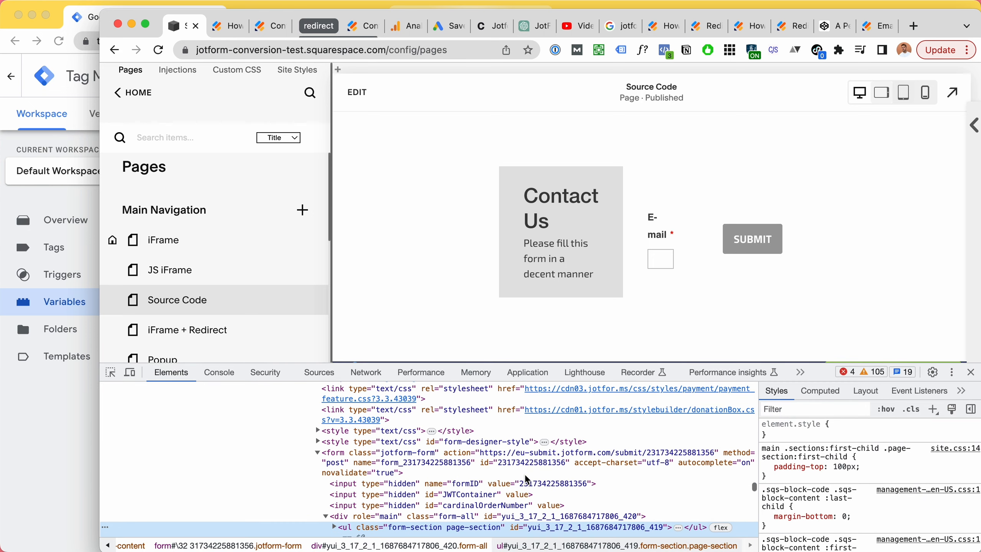
scroll(524, 473, "up", 5)
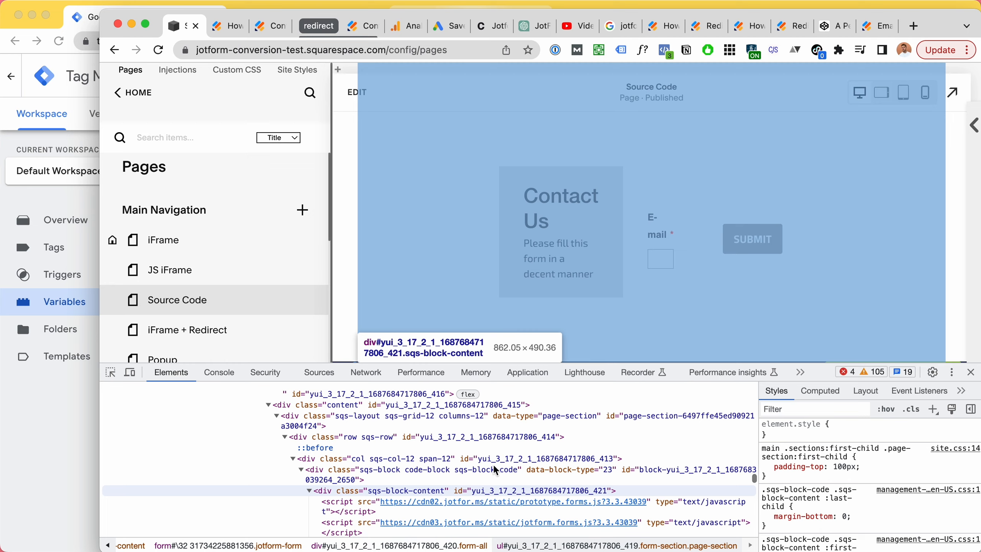
key("super+shift+c")
left_click(598, 215)
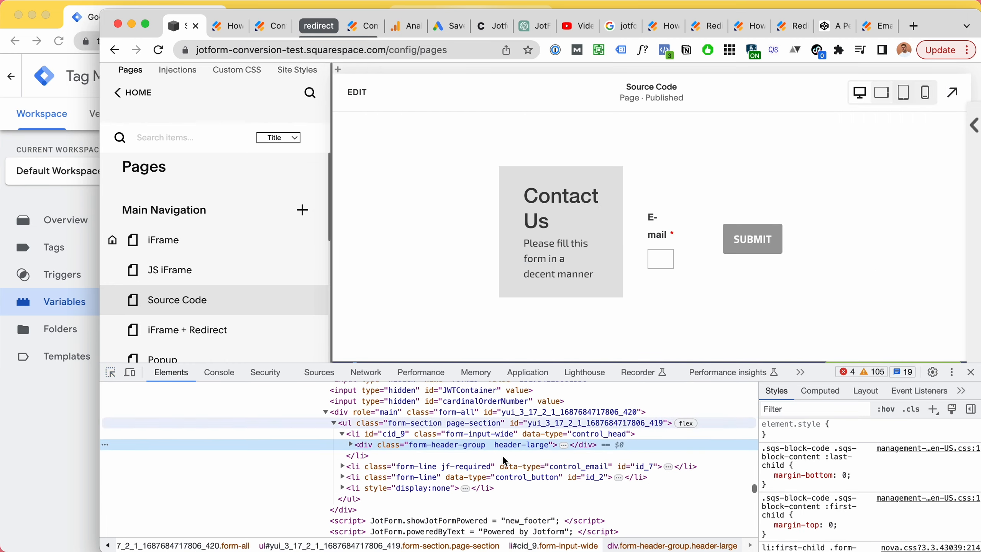
scroll(501, 460, "up", 10)
scroll(500, 462, "down", 5)
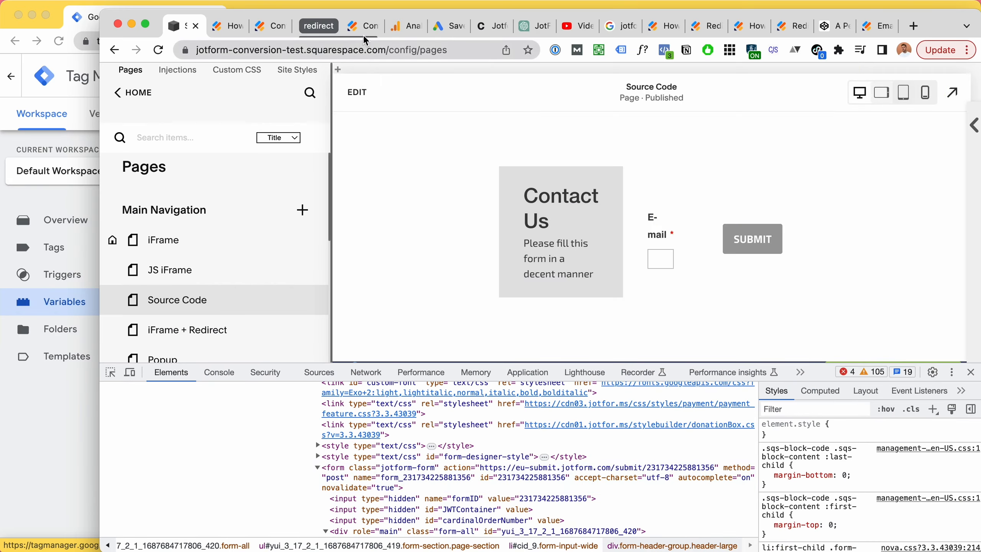
Switch to the Jotform form builder and select the form ID in the Contact form's page address.
left_click(266, 26)
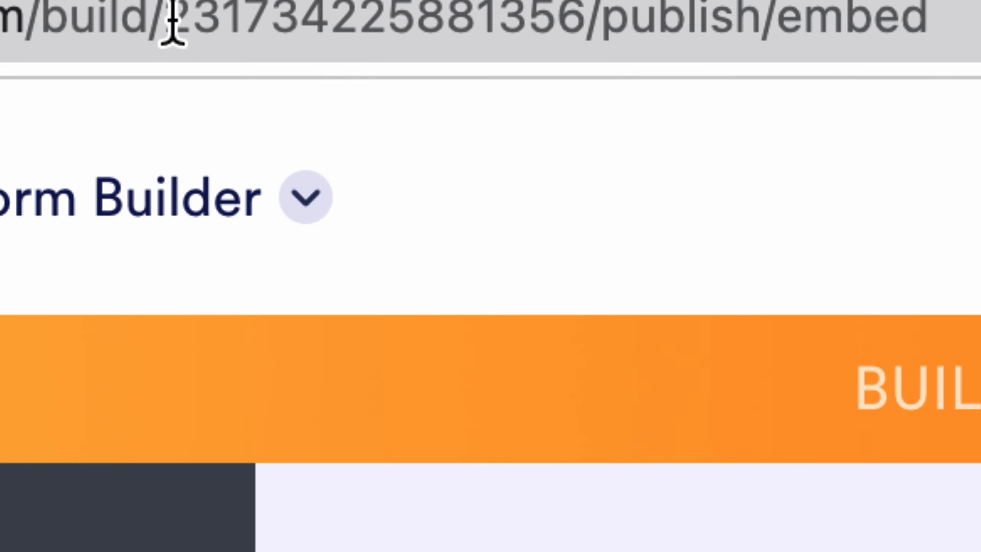
left_click(282, 32)
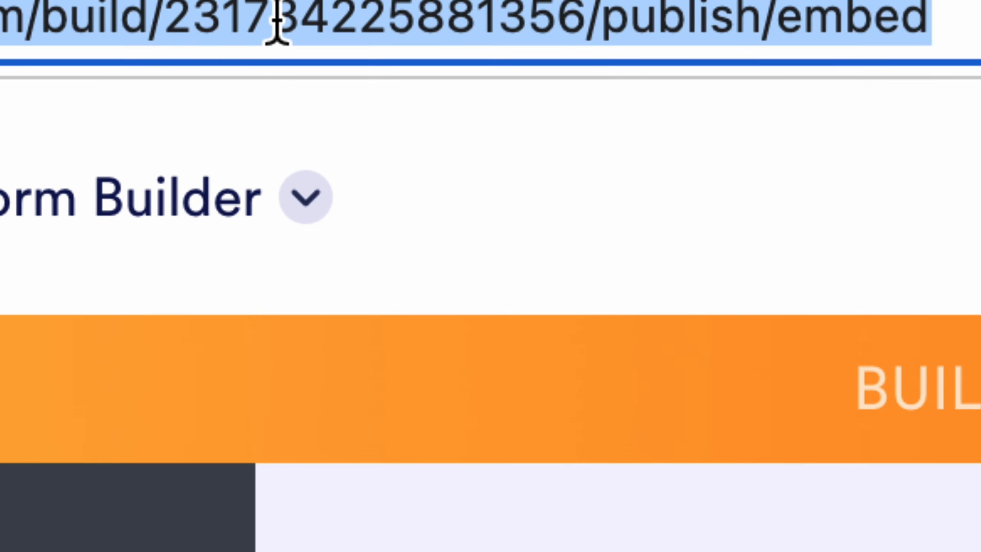
double_click(304, 33)
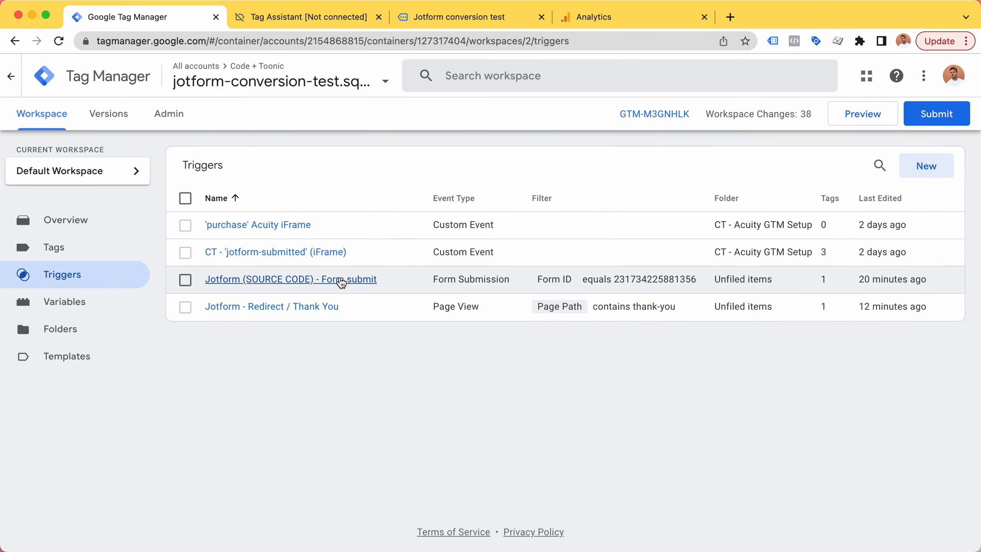
Open the Jotform (SOURCE CODE) - Form submit trigger for editing and review its Page Path and Form ID conditions, keeping Form ID selected.
left_click(337, 282)
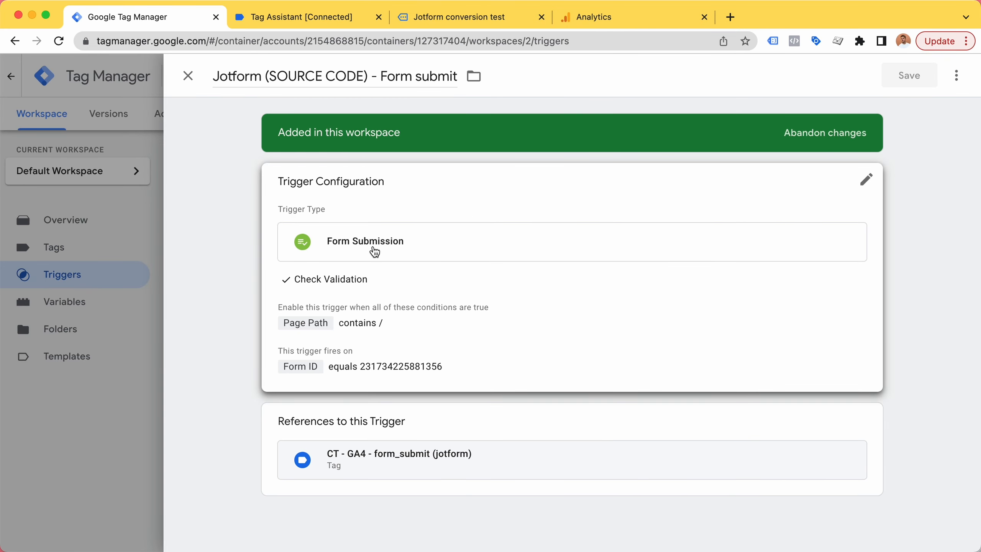
left_click(347, 315)
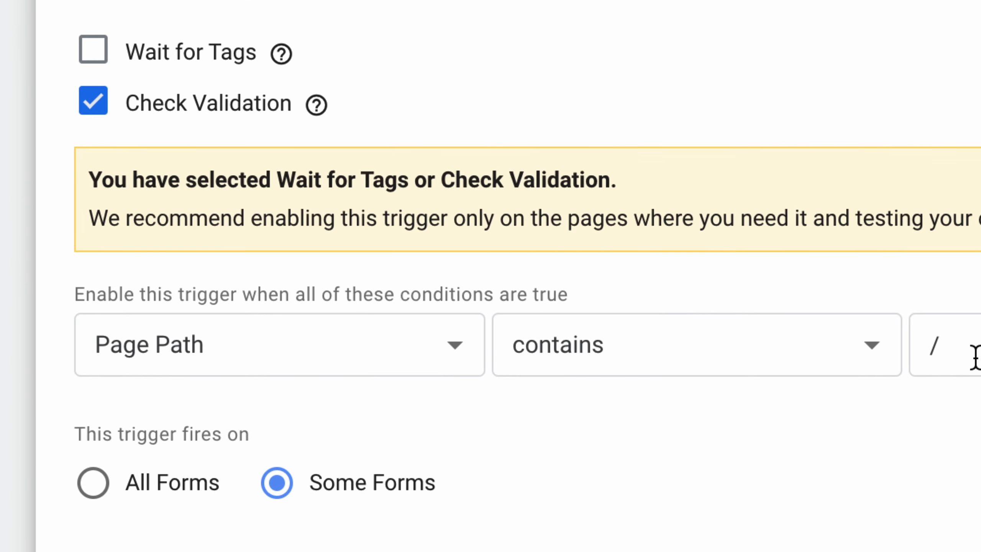
left_click(975, 358)
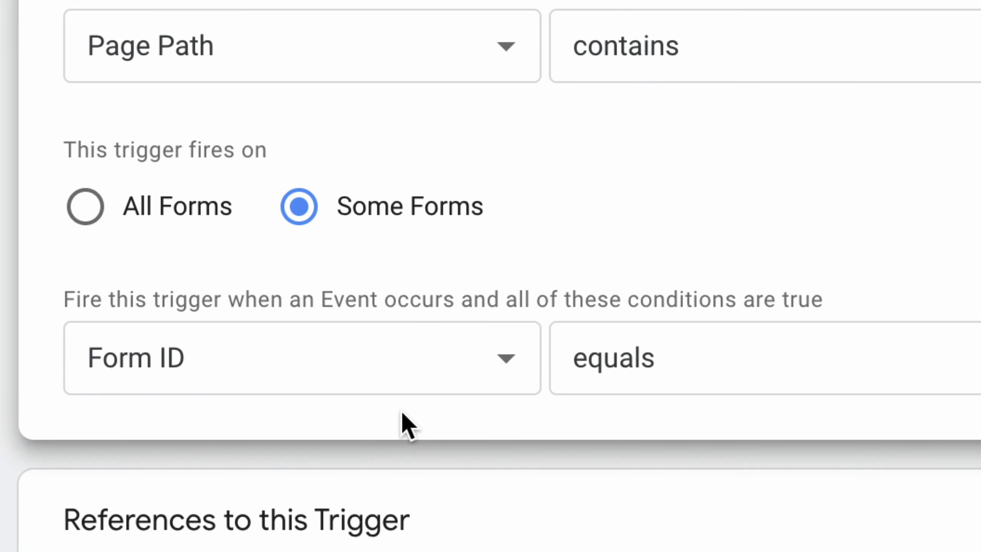
left_click(382, 459)
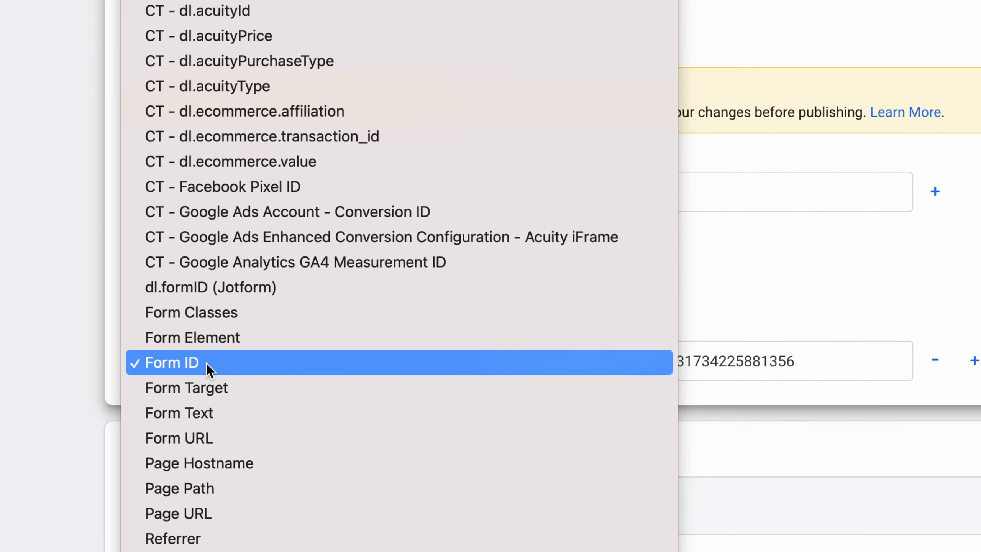
left_click(206, 363)
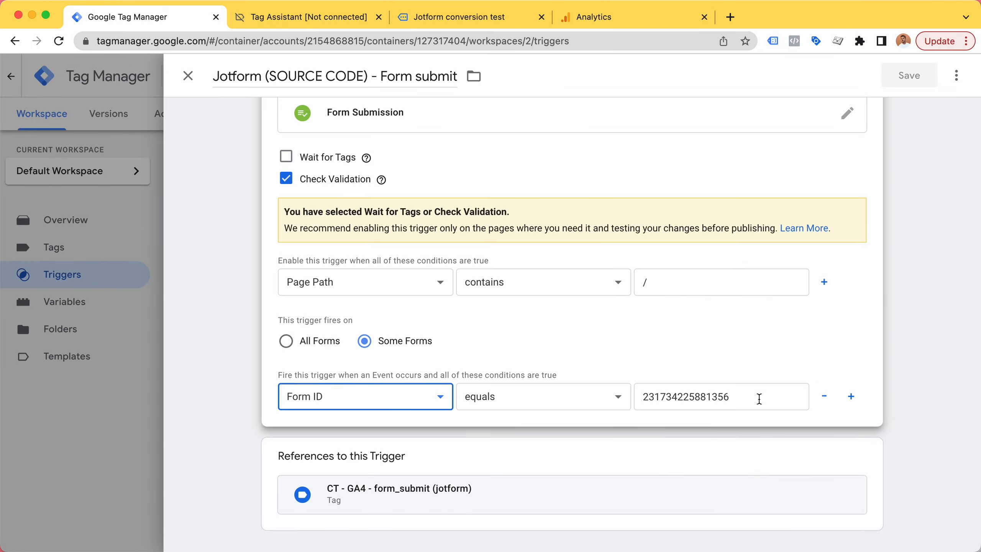
Compare the trigger's form ID with the ID in the Jotform builder address and in the Squarespace form's HTML.
key("super+grave")
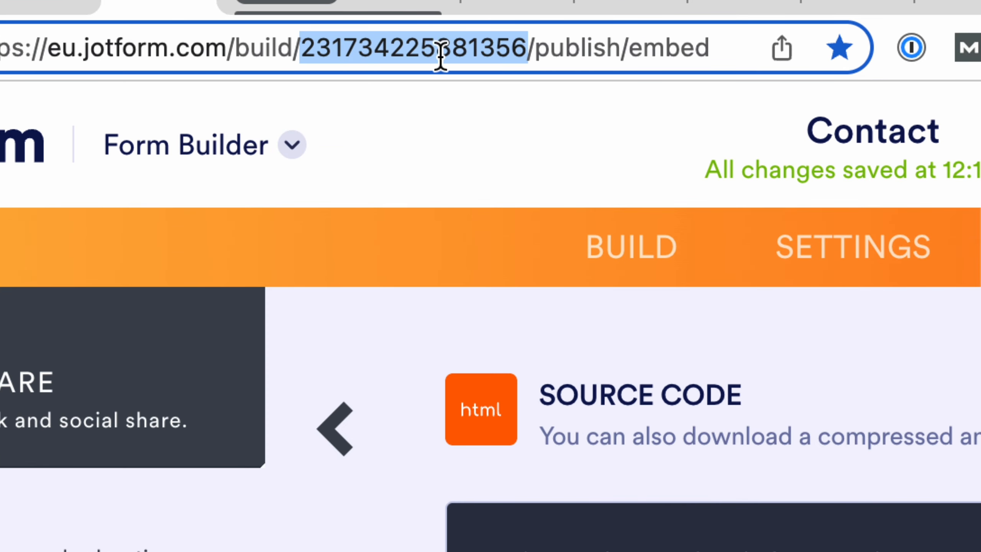
key("super+grave")
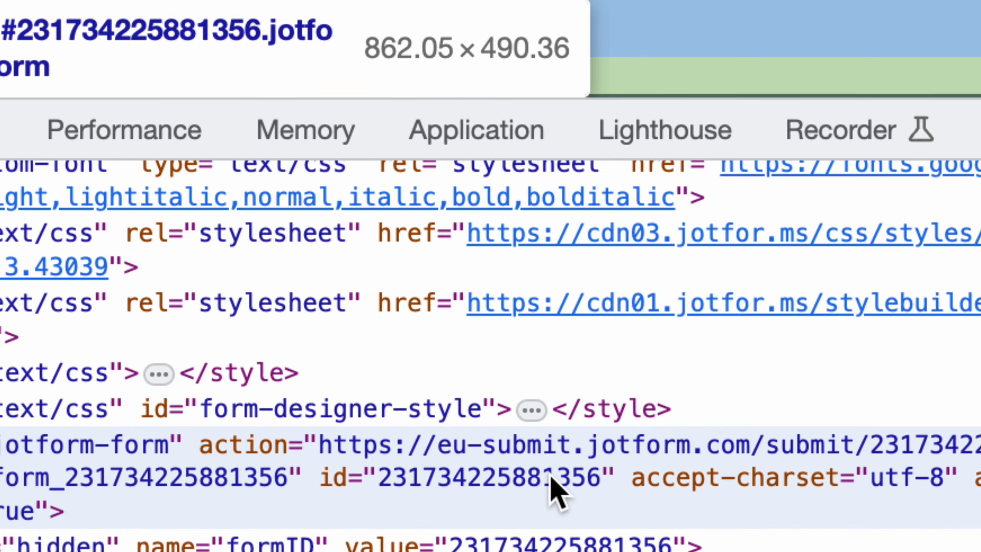
left_click(460, 479)
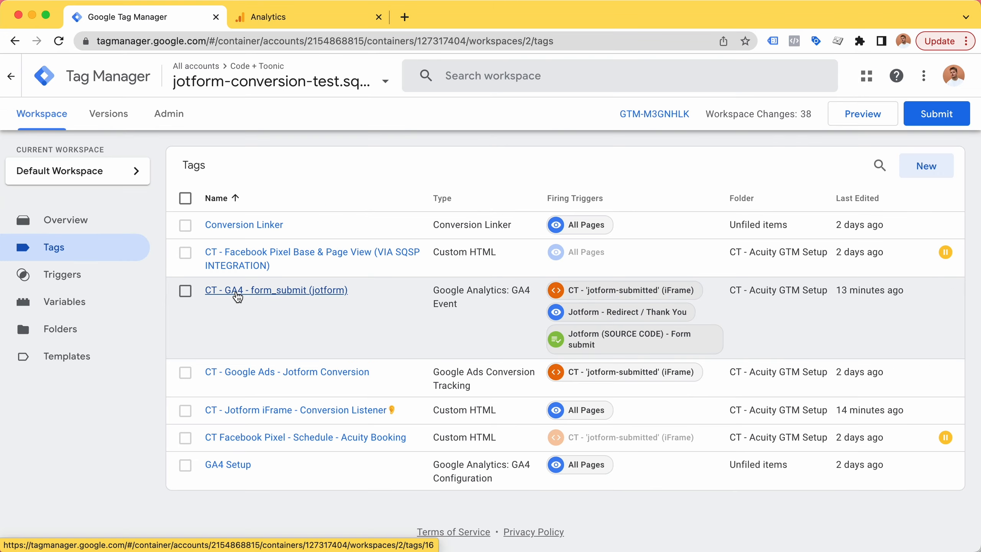
Review the CT - GA4 - form_submit (jotform) tag's event name and firing triggers, check its event in GA4 DebugView, and close the tag.
left_click(235, 292)
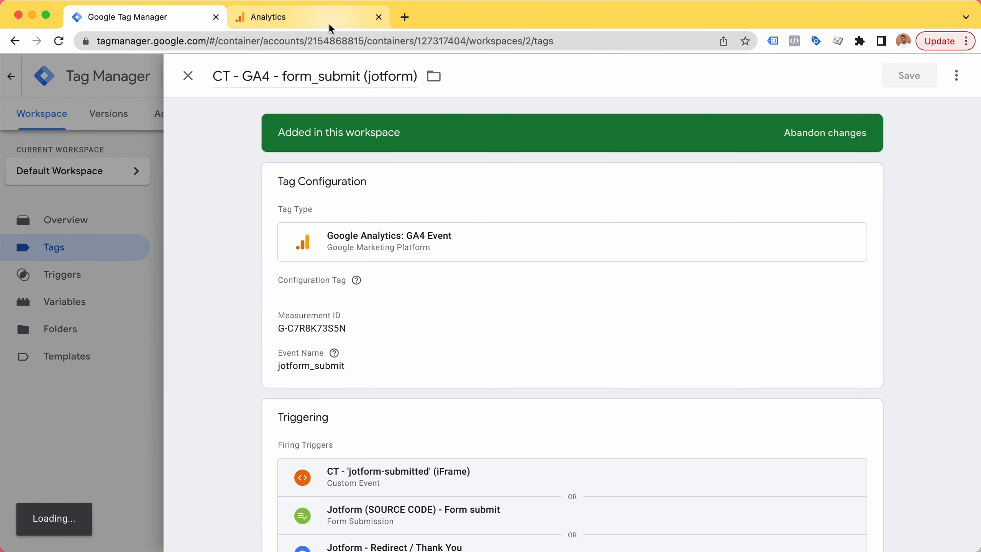
left_click(328, 24)
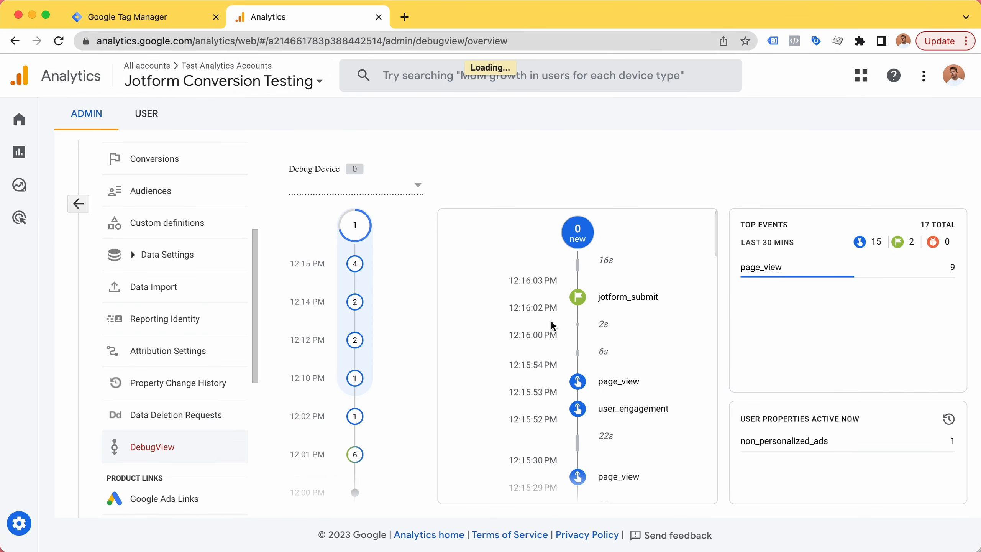
key("ctrl+Tab")
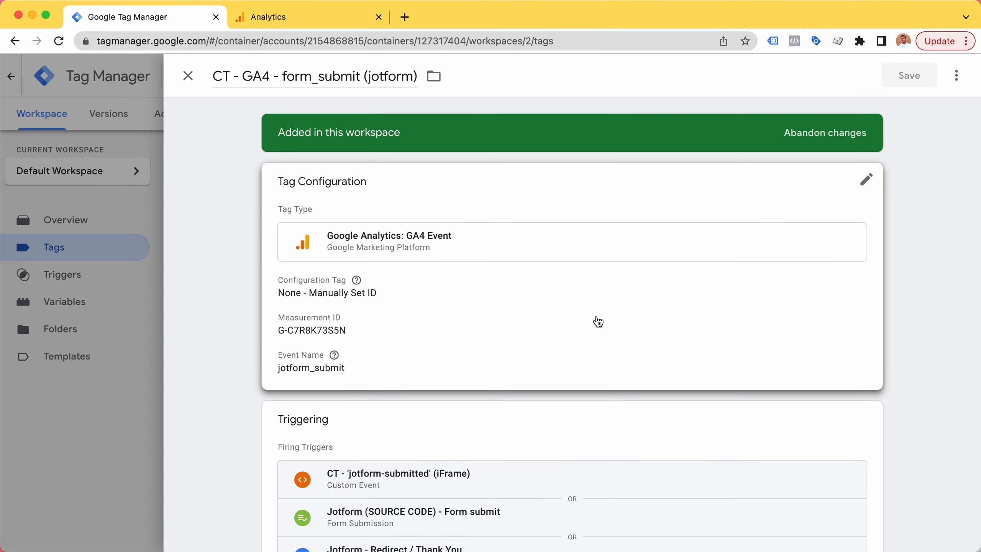
scroll(607, 324, "down", 2)
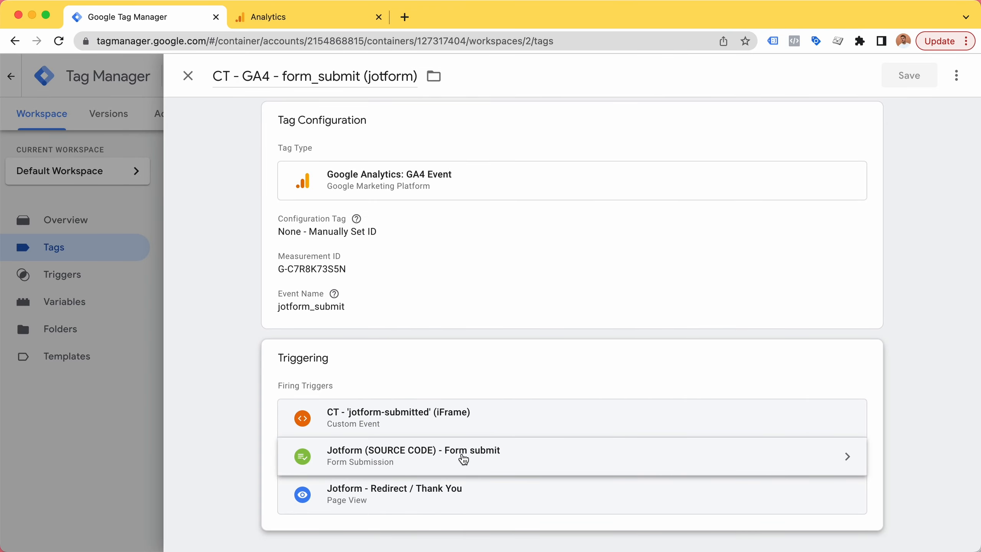
left_click(189, 76)
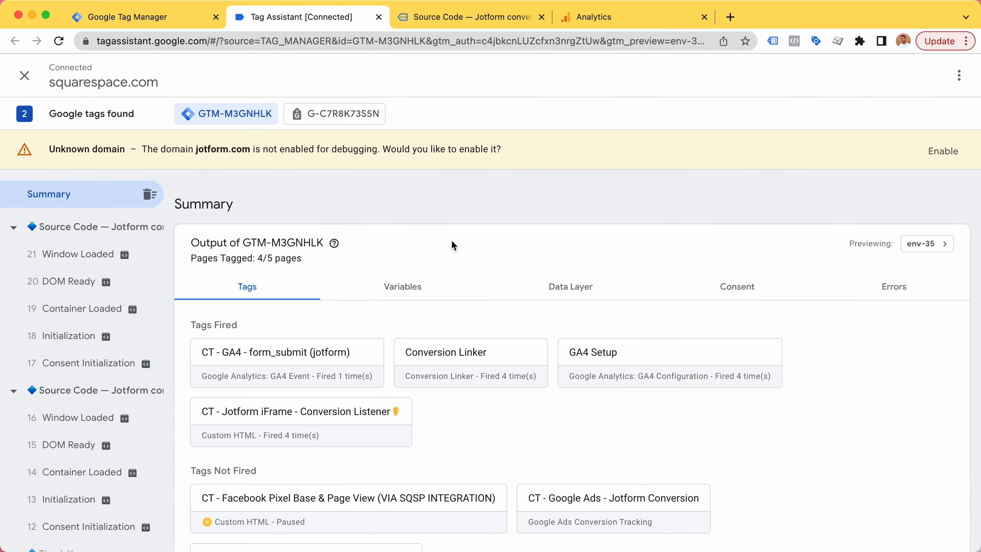
Switch to the Squarespace Source Code page, fill the Contact Us form's e-mail with the suggested address, and move the Tag Assistant badge aside.
scroll(332, 293, "down", 1)
left_click(434, 18)
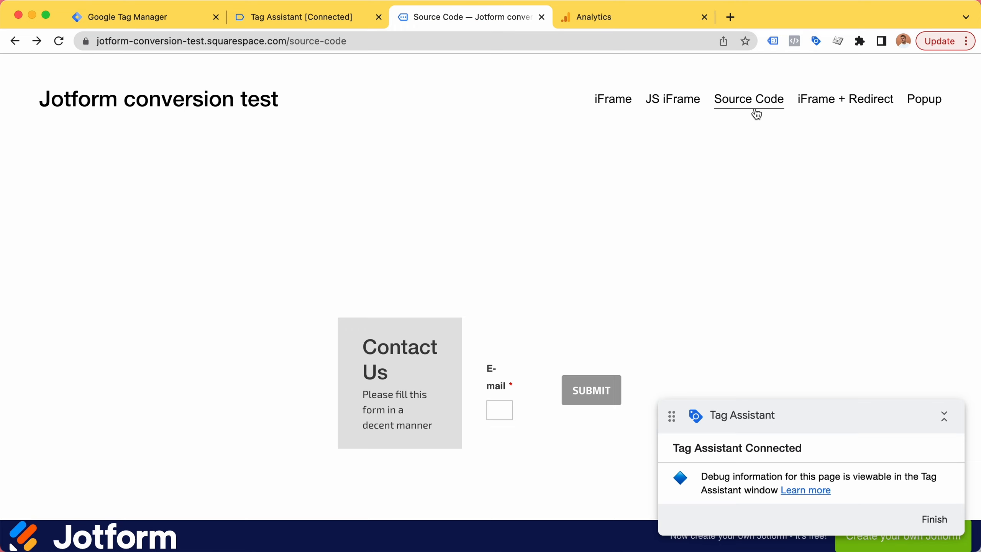
scroll(510, 324, "down", 3)
left_click(506, 314)
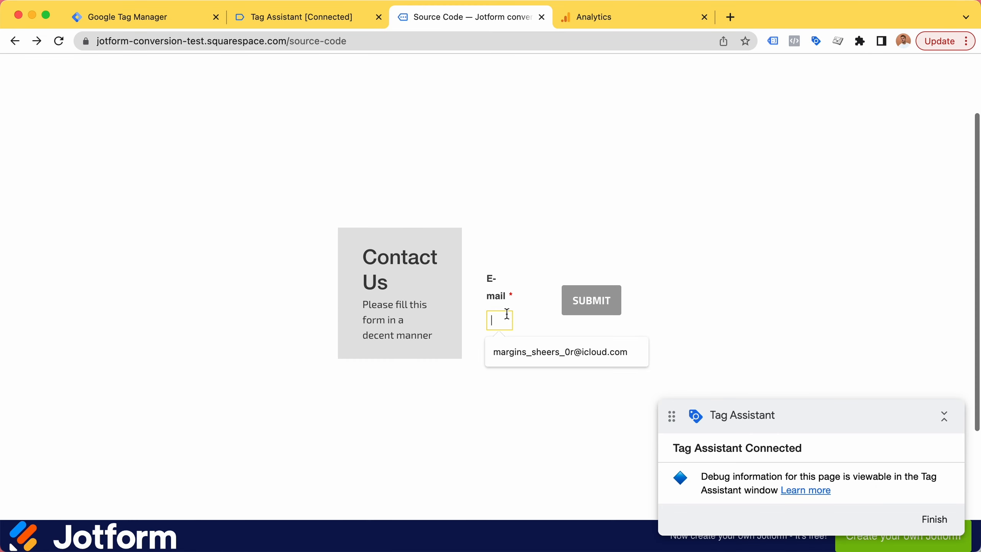
left_click(519, 352)
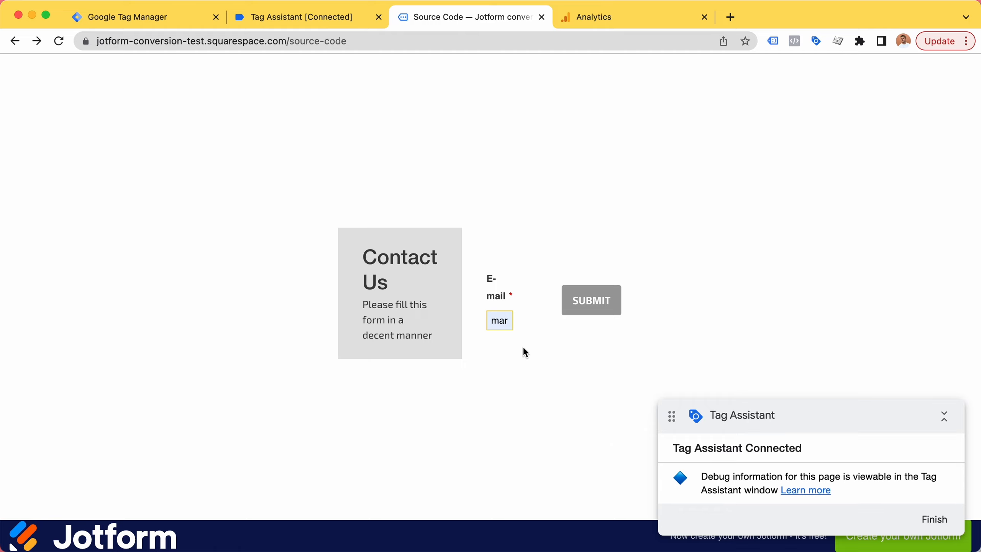
left_click_drag(798, 408, 838, 428)
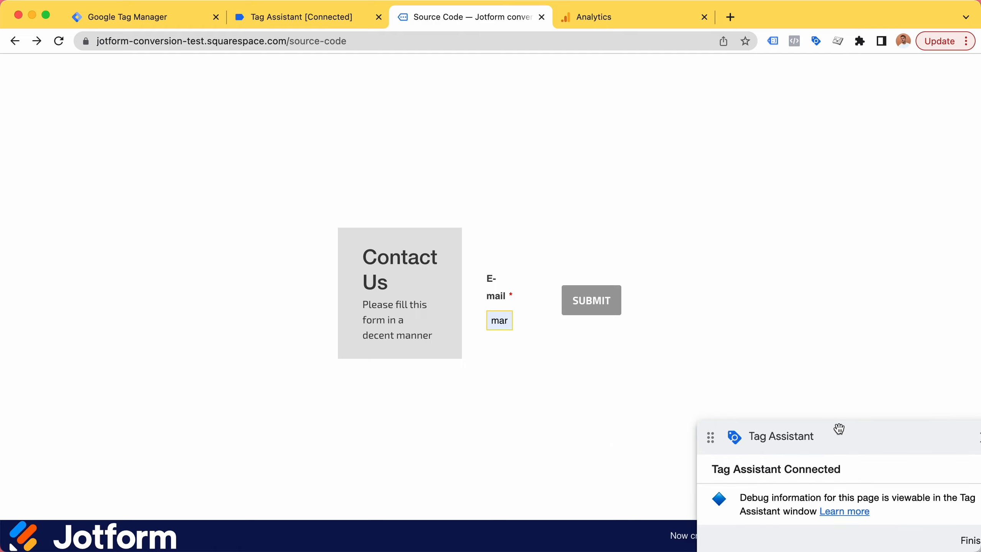
scroll(645, 340, "up", 1)
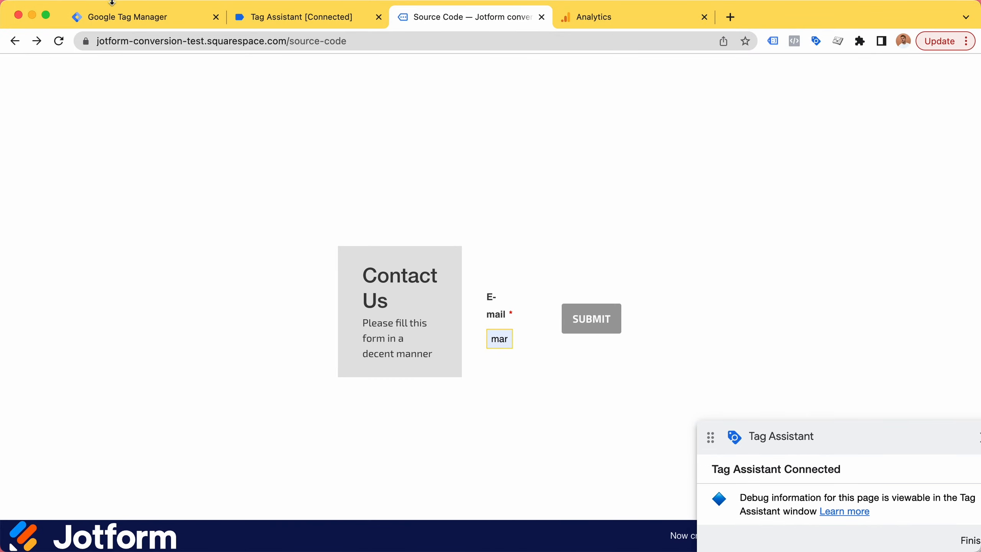
Review the workspace's triggers in Google Tag Manager, then return to the tags list and its firing triggers.
left_click(112, 4)
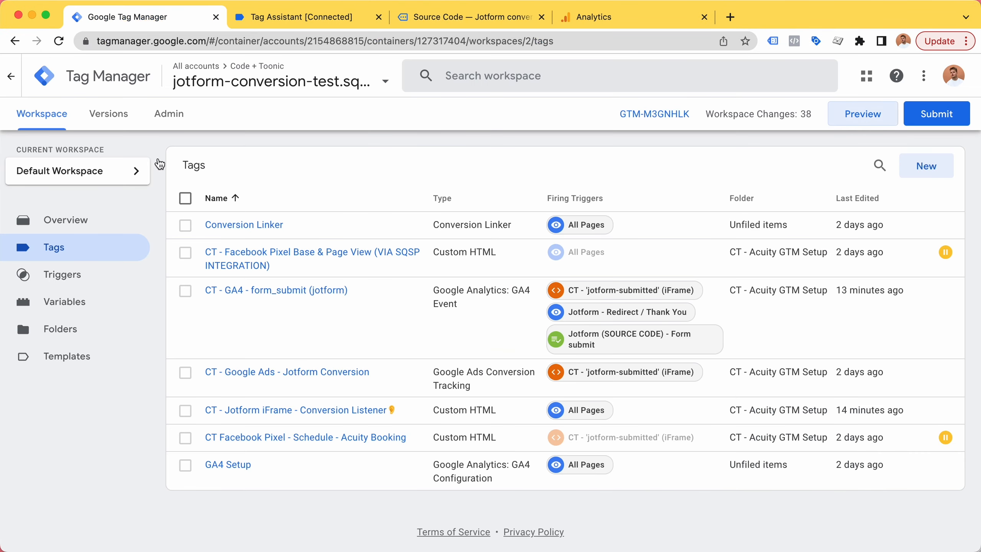
left_click(61, 278)
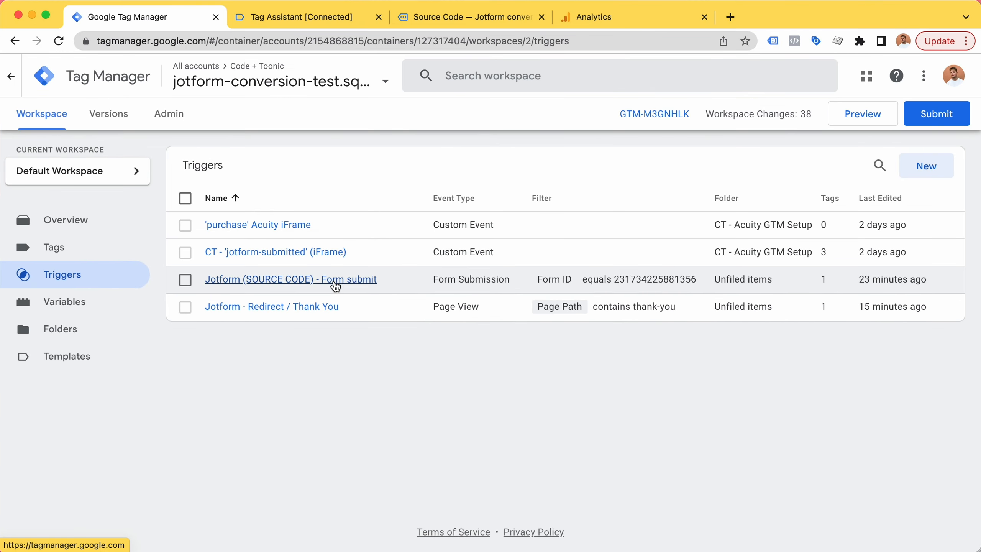
left_click(97, 249)
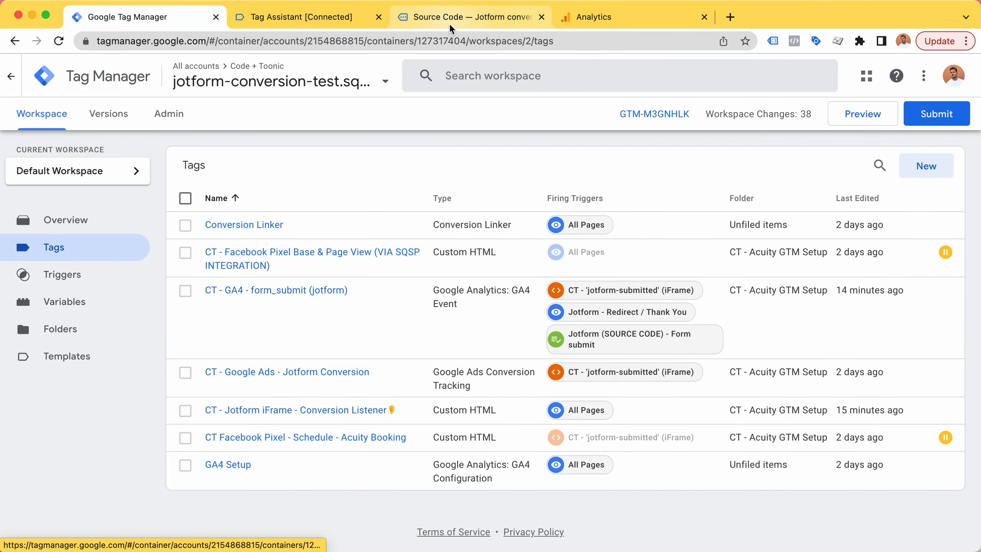
Return to the Source Code page and submit the Contact Us form.
left_click(348, 17)
left_click(454, 19)
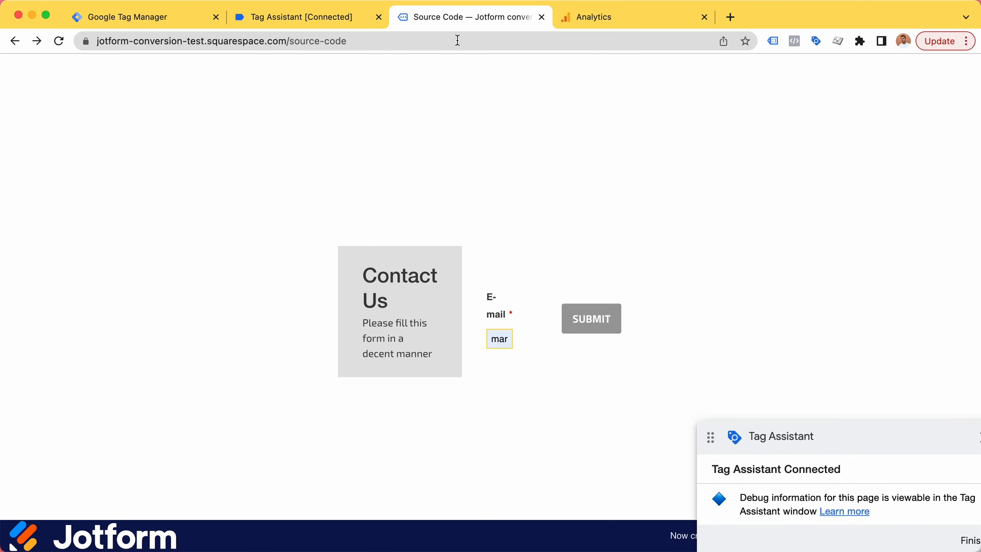
left_click(598, 320)
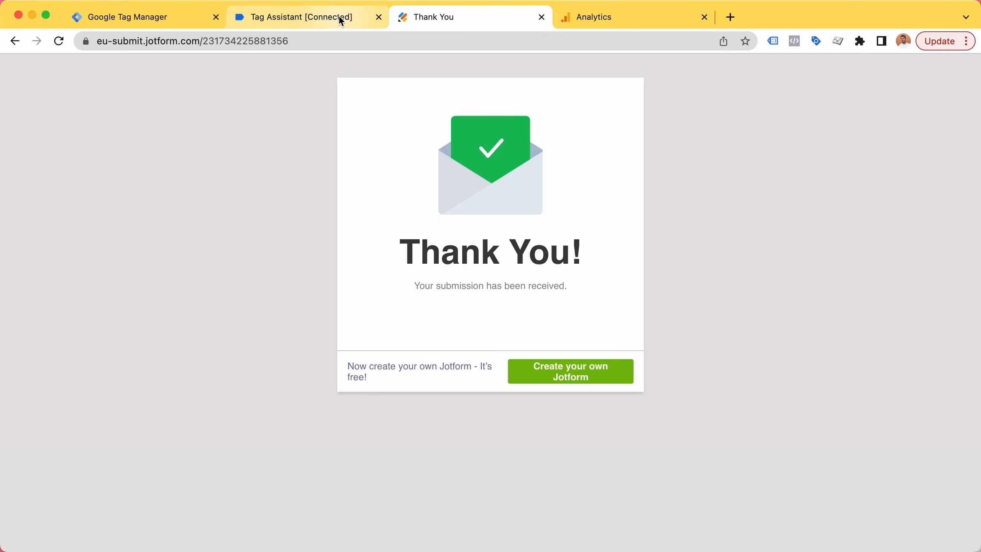
Examine the tags fired on the Form Submit event in Tag Assistant, and switch to Google Analytics.
left_click(268, 15)
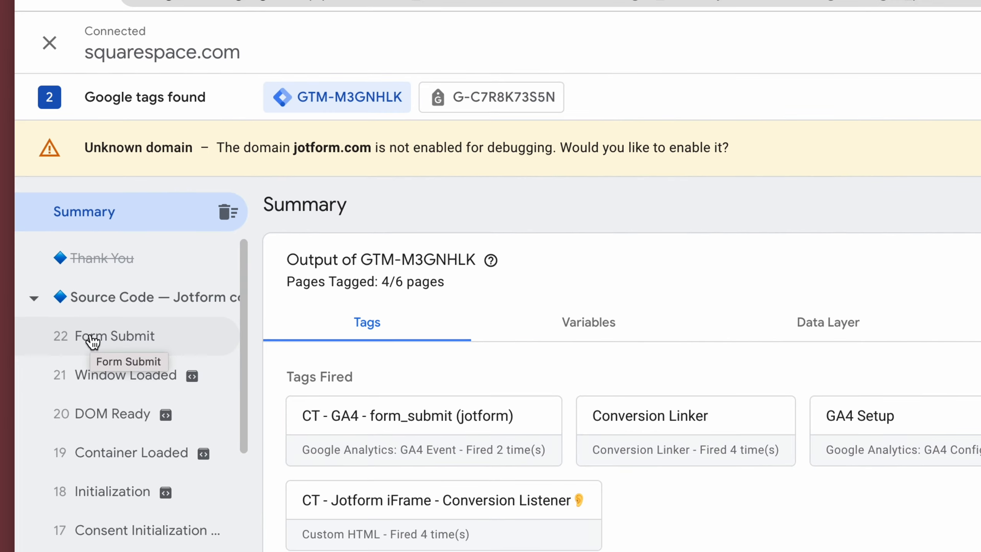
left_click(90, 342)
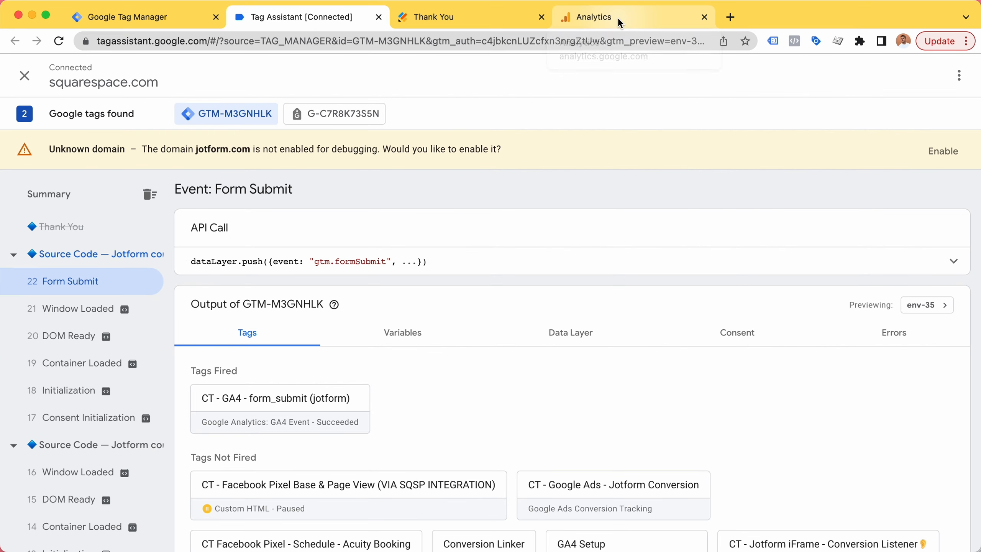
left_click(618, 17)
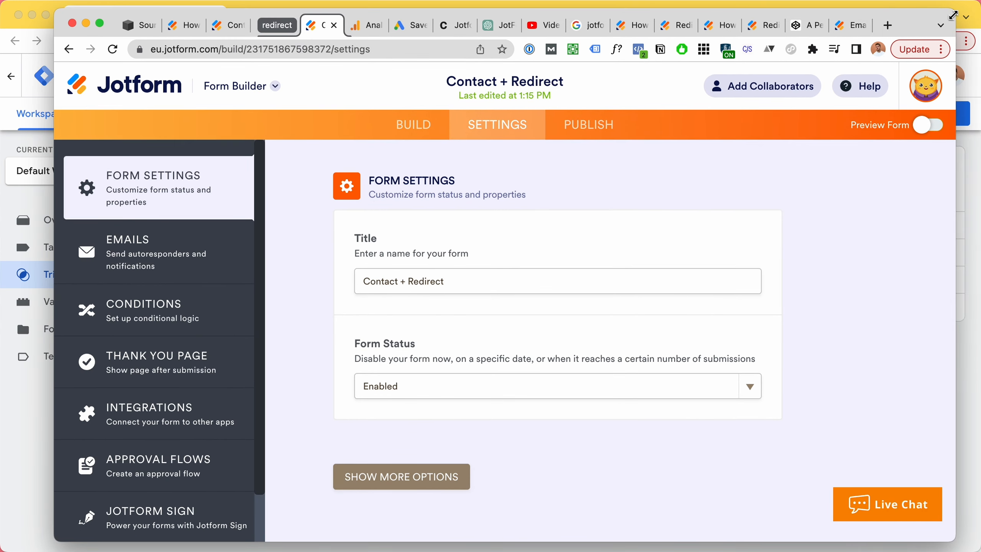
Open the Thank You Page settings of the Contact + Redirect form in Jotform and inspect its external redirect URL.
left_click_drag(953, 15, 956, 16)
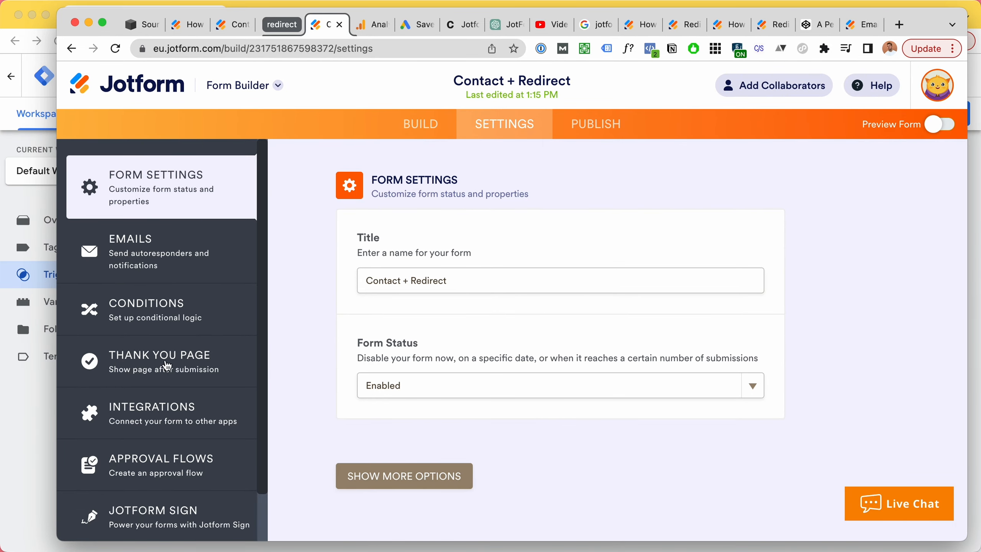
scroll(231, 293, "down", 1)
left_click(147, 354)
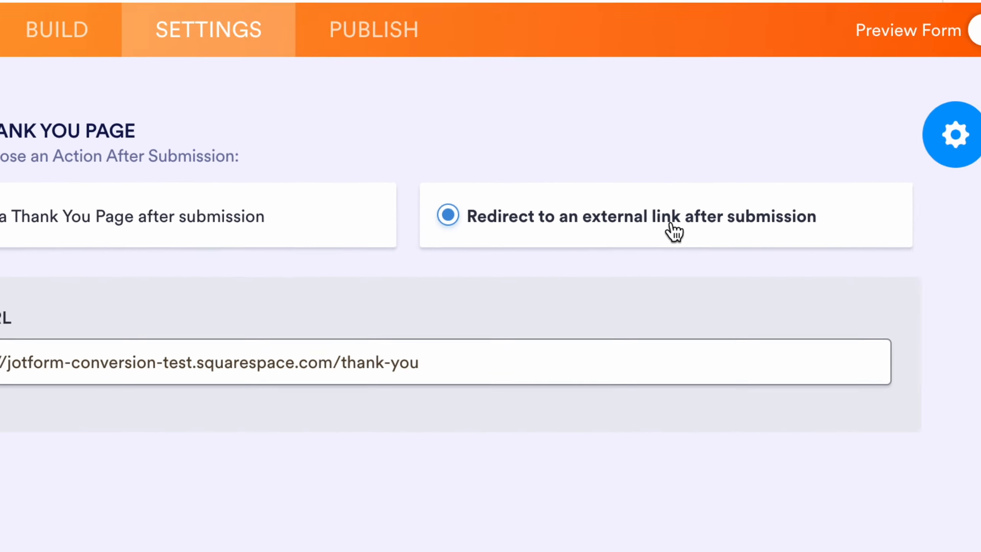
left_click(195, 409)
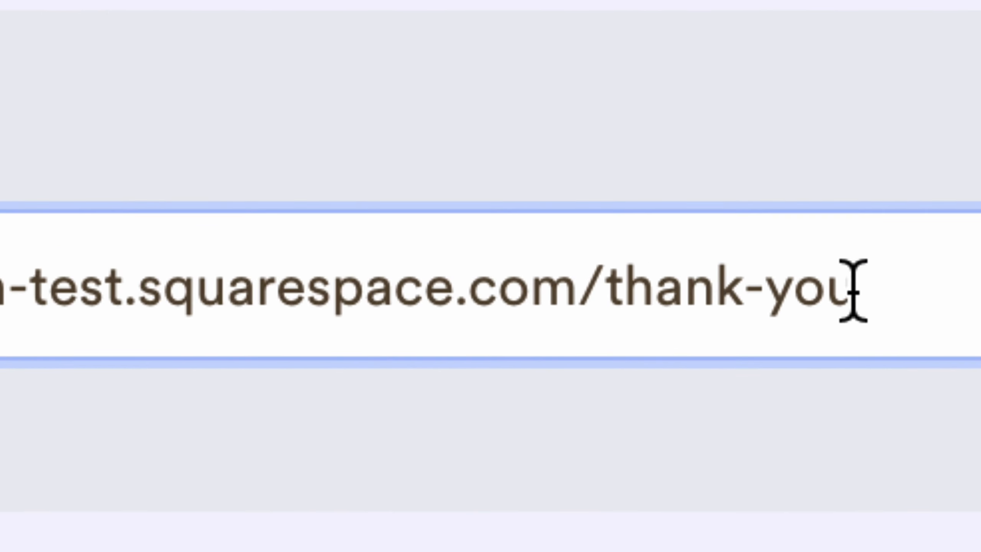
left_click_drag(849, 289, 195, 291)
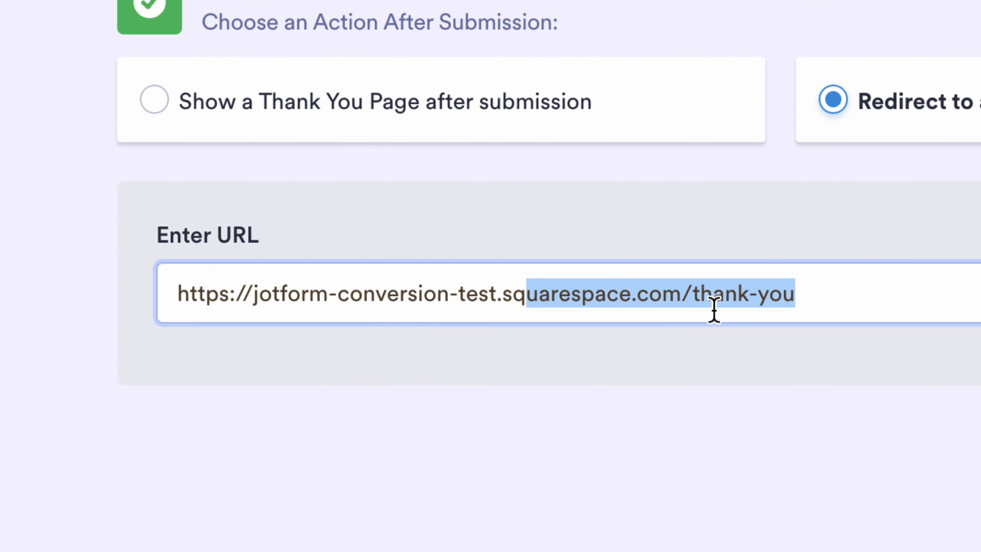
left_click_drag(829, 294, 176, 298)
left_click(177, 299)
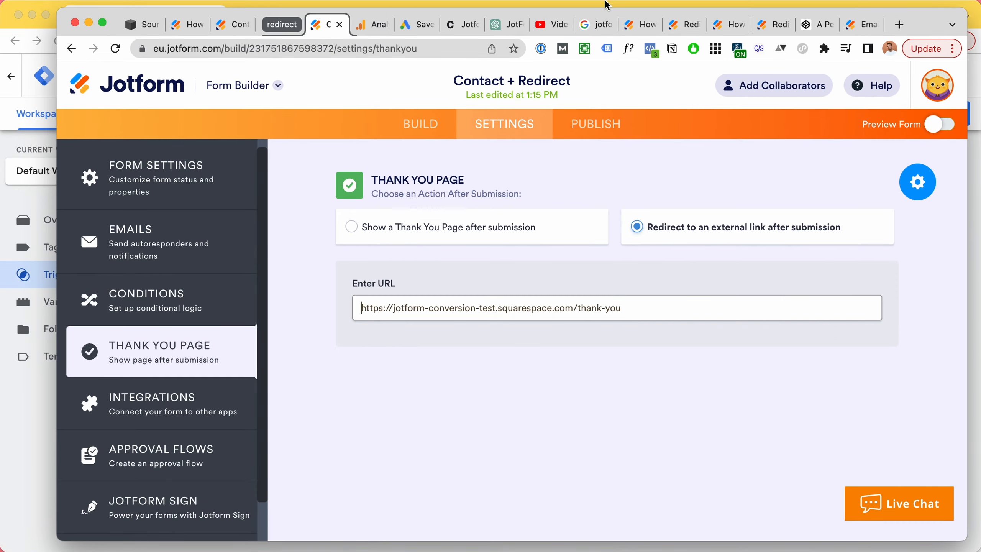
Switch to Google Analytics and examine the Traffic acquisition report by session default channel group.
left_click(599, 4)
left_click(295, 23)
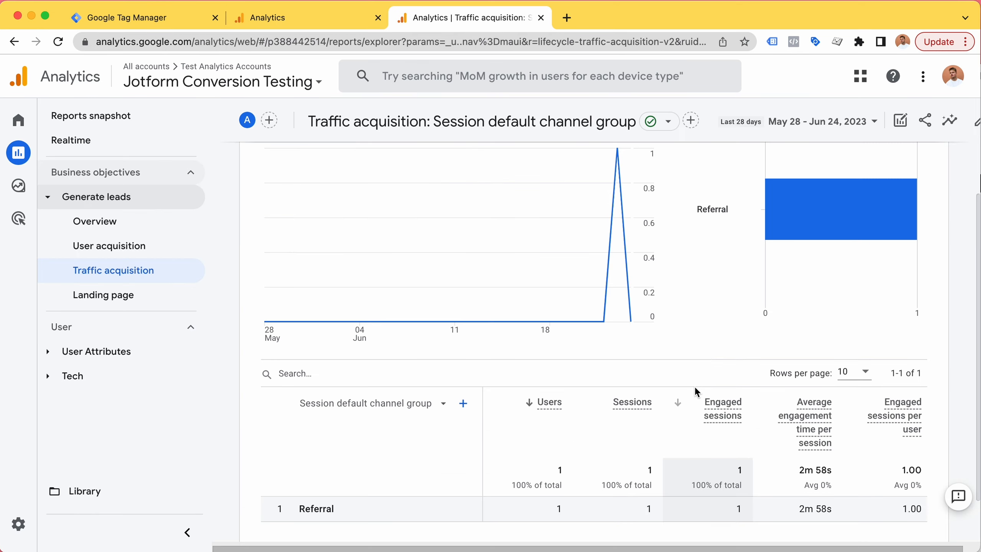
scroll(694, 386, "up", 2)
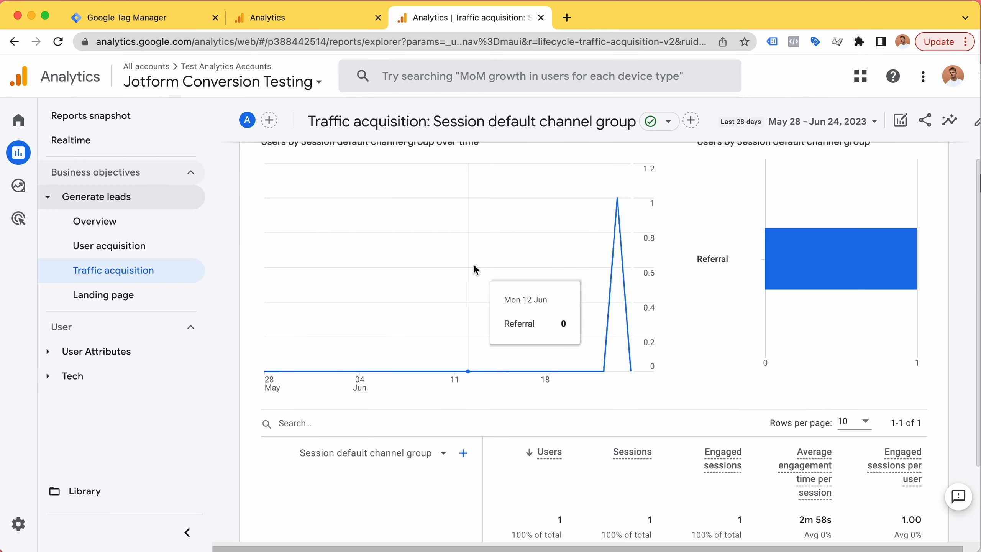
scroll(342, 492, "down", 5)
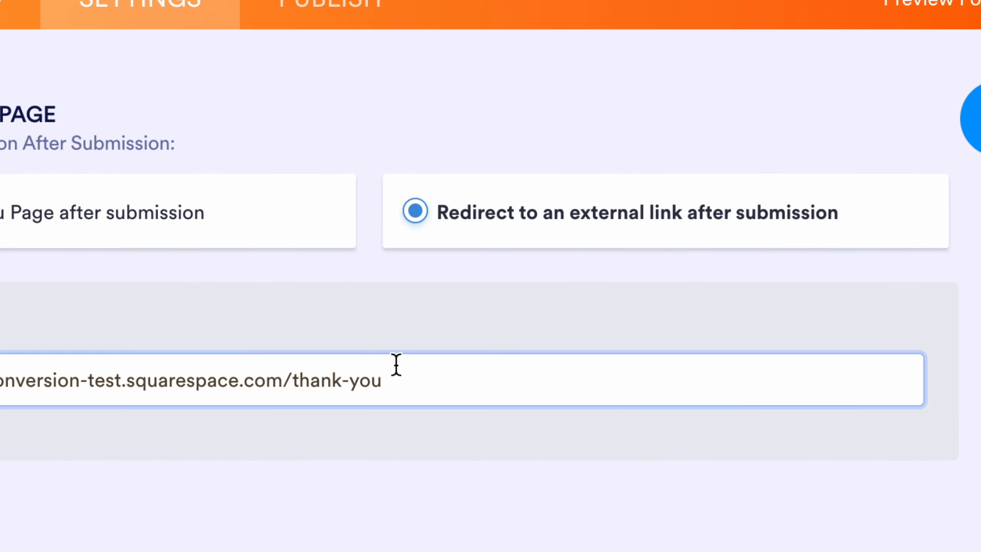
Review the form's redirect to an external link after submission and highlight the thank-you page URL.
left_click(483, 216)
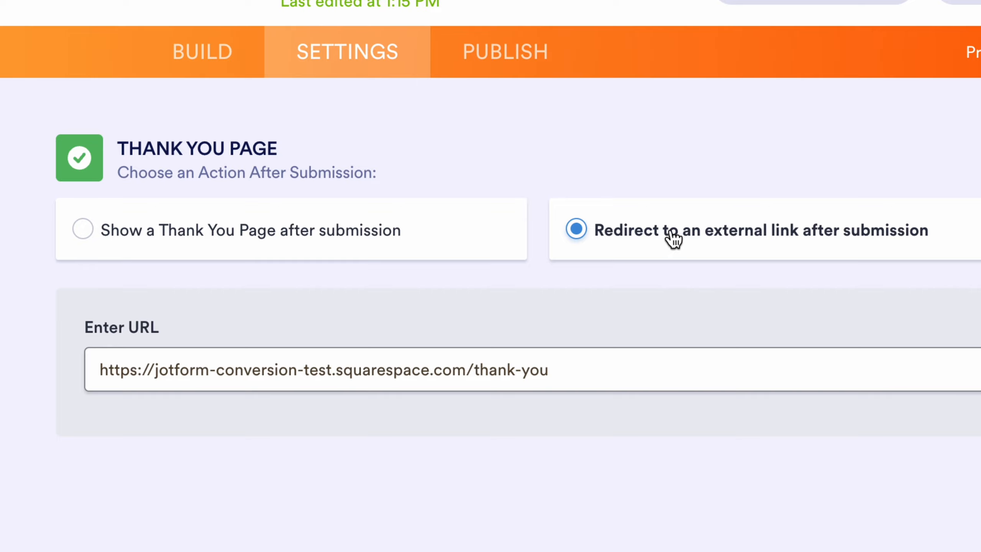
left_click(536, 367)
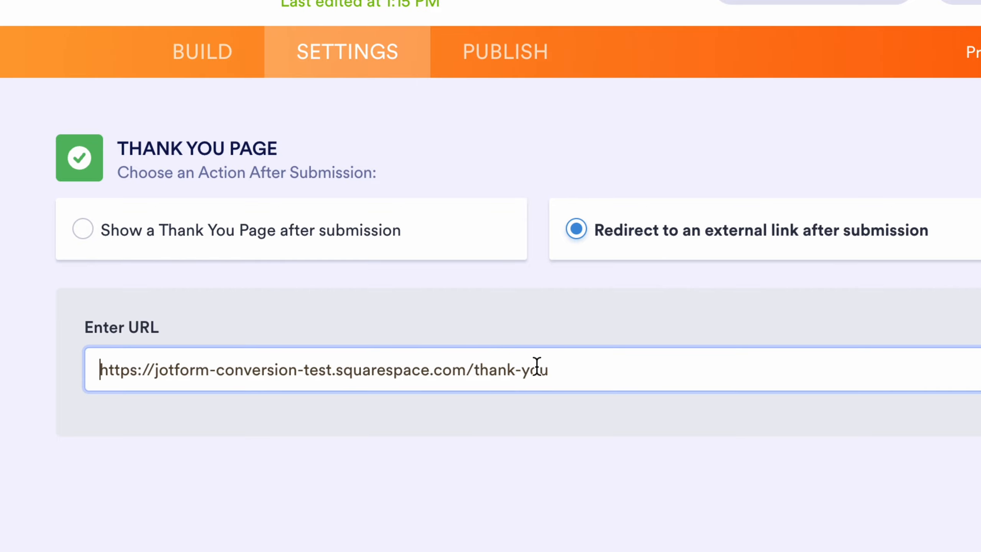
left_click_drag(597, 375, 300, 373)
left_click(300, 372)
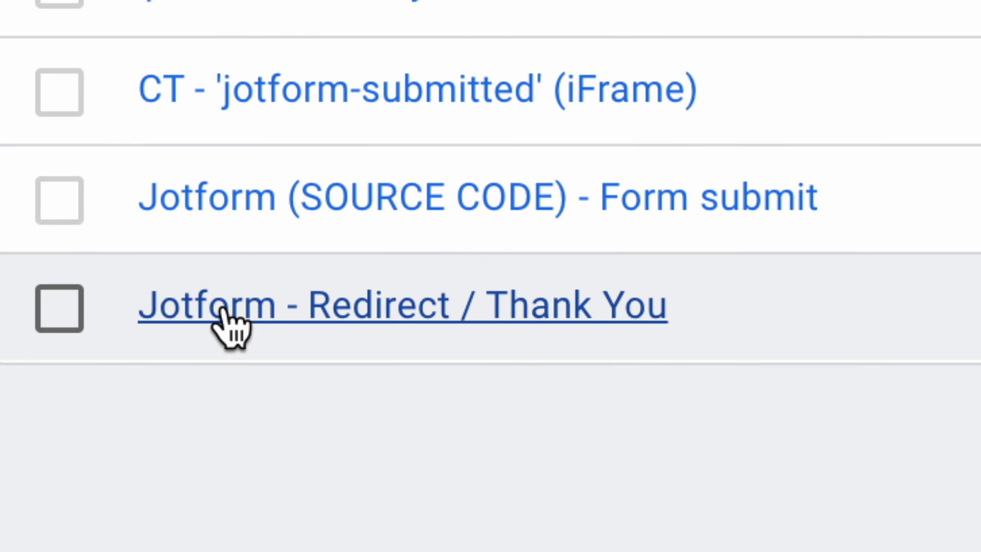
Open the Jotform - Redirect / Thank You trigger in Google Tag Manager and examine the available Page View trigger types.
left_click(225, 325)
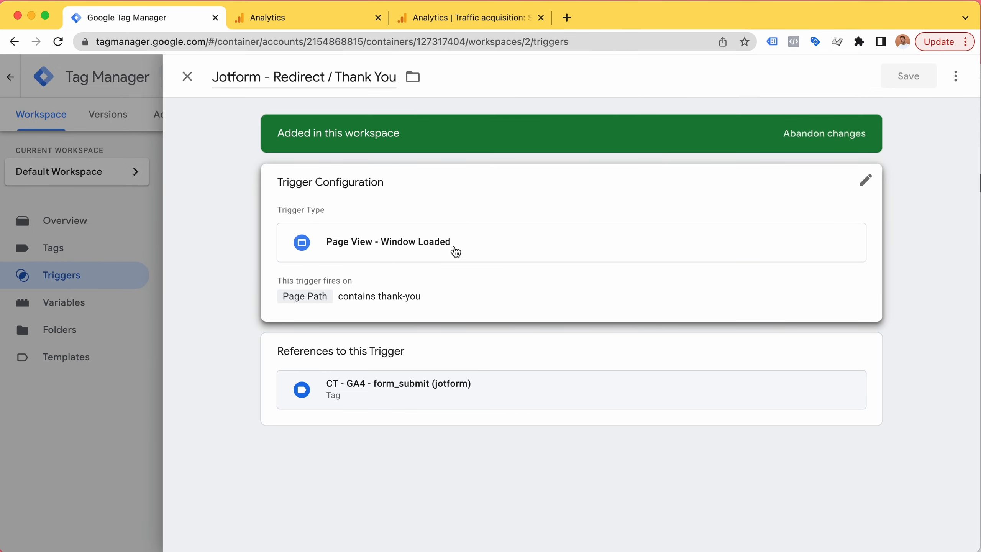
left_click(505, 248)
left_click(514, 257)
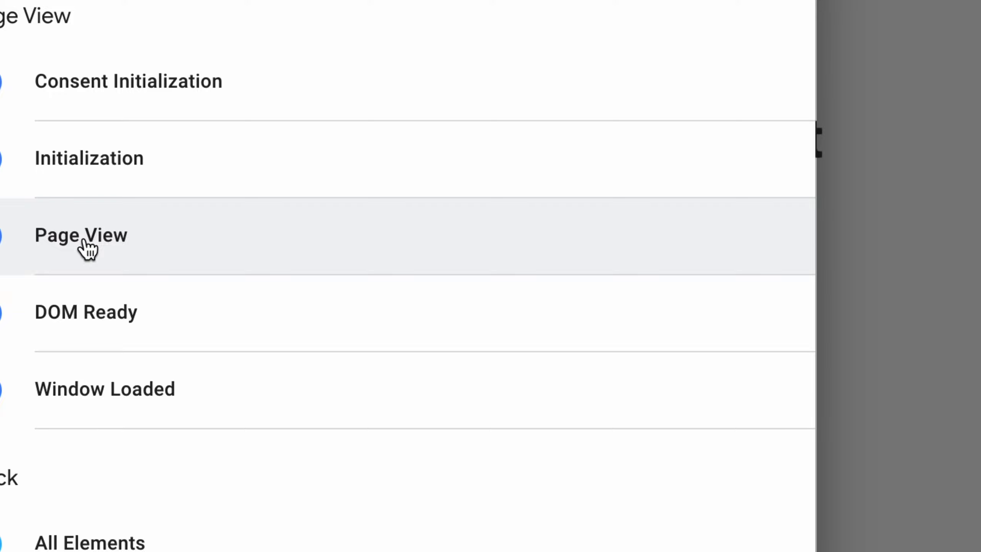
scroll(125, 239, "down", 1)
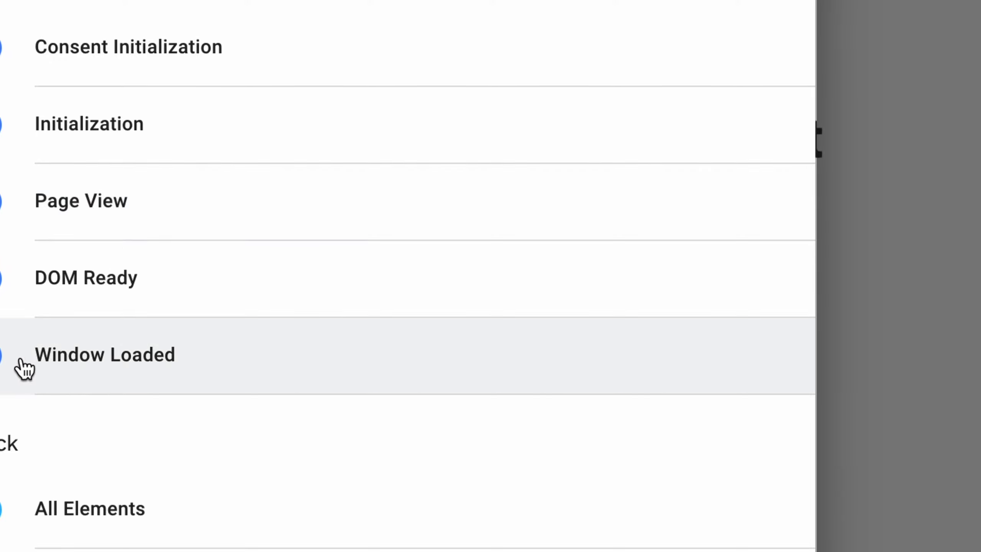